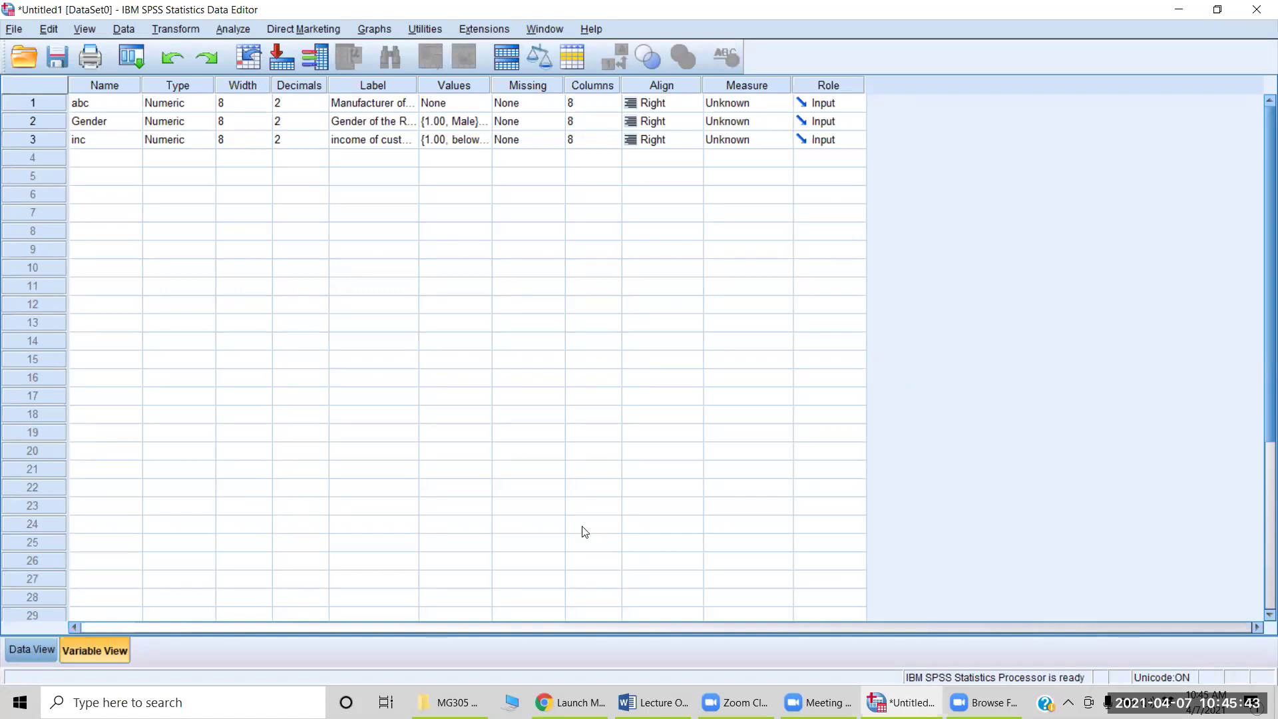
# - Look over the Basics in the SPSS outline in the Word lecture document and return to SPSS
pyautogui.click(653, 702)
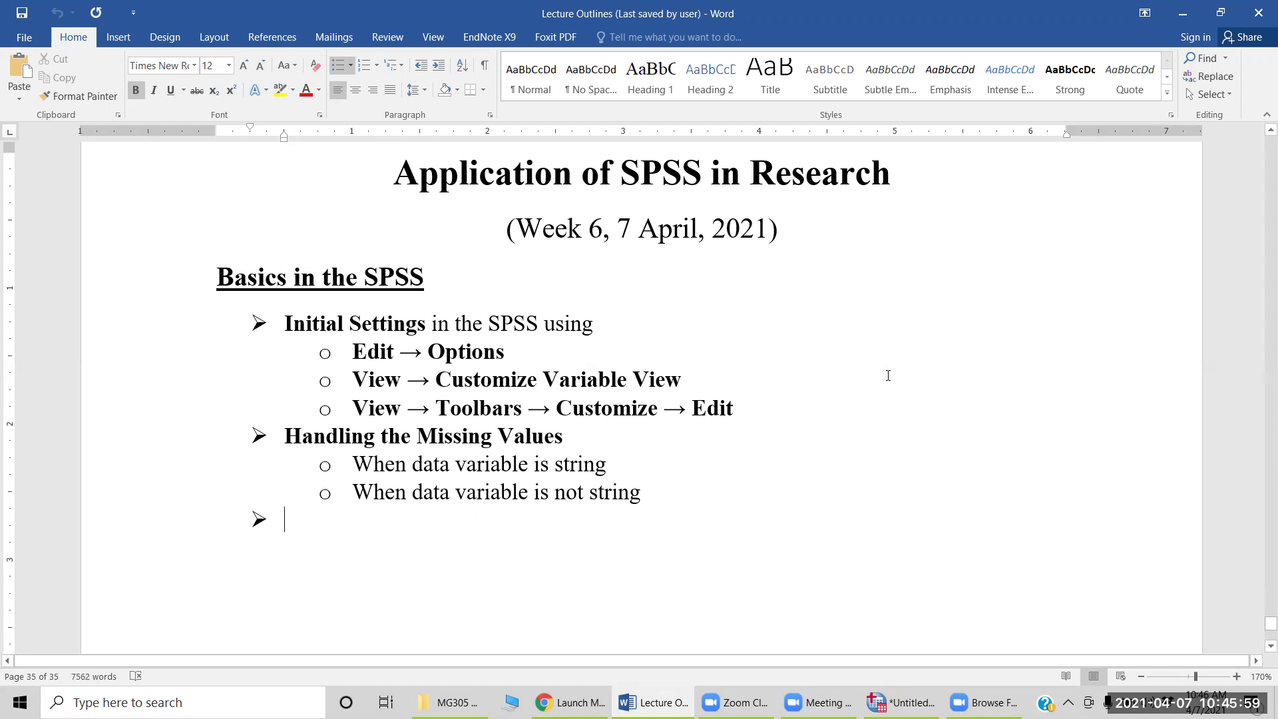
pyautogui.hotkey('alt', 'Tab')
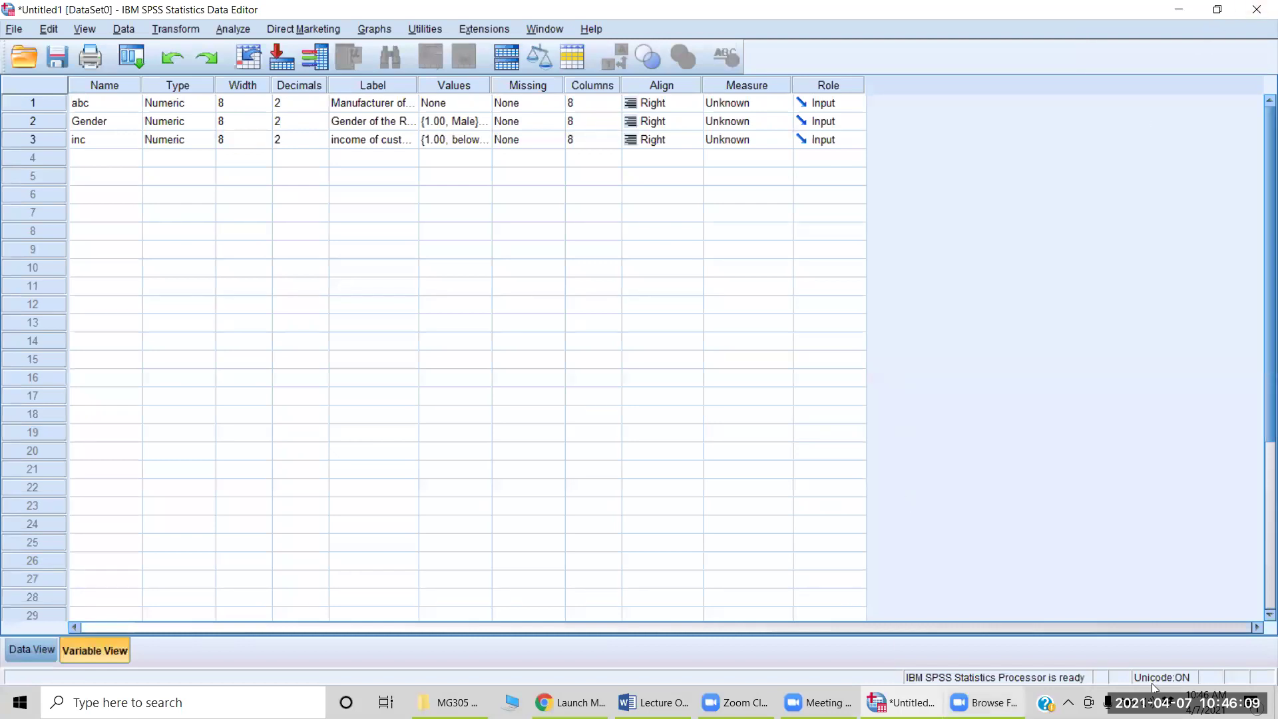
# - Open the mehreen_1 data file from the desktop
pyautogui.click(1277, 712)
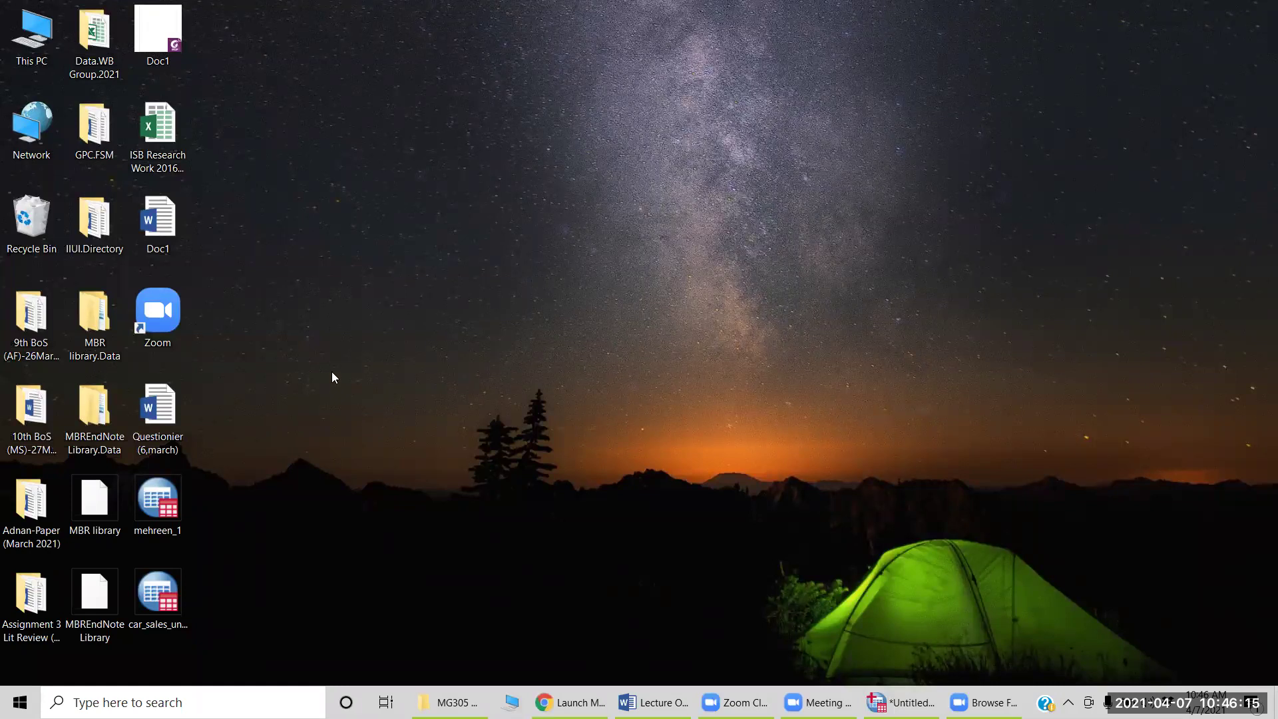
pyautogui.click(154, 501)
pyautogui.doubleClick(154, 500)
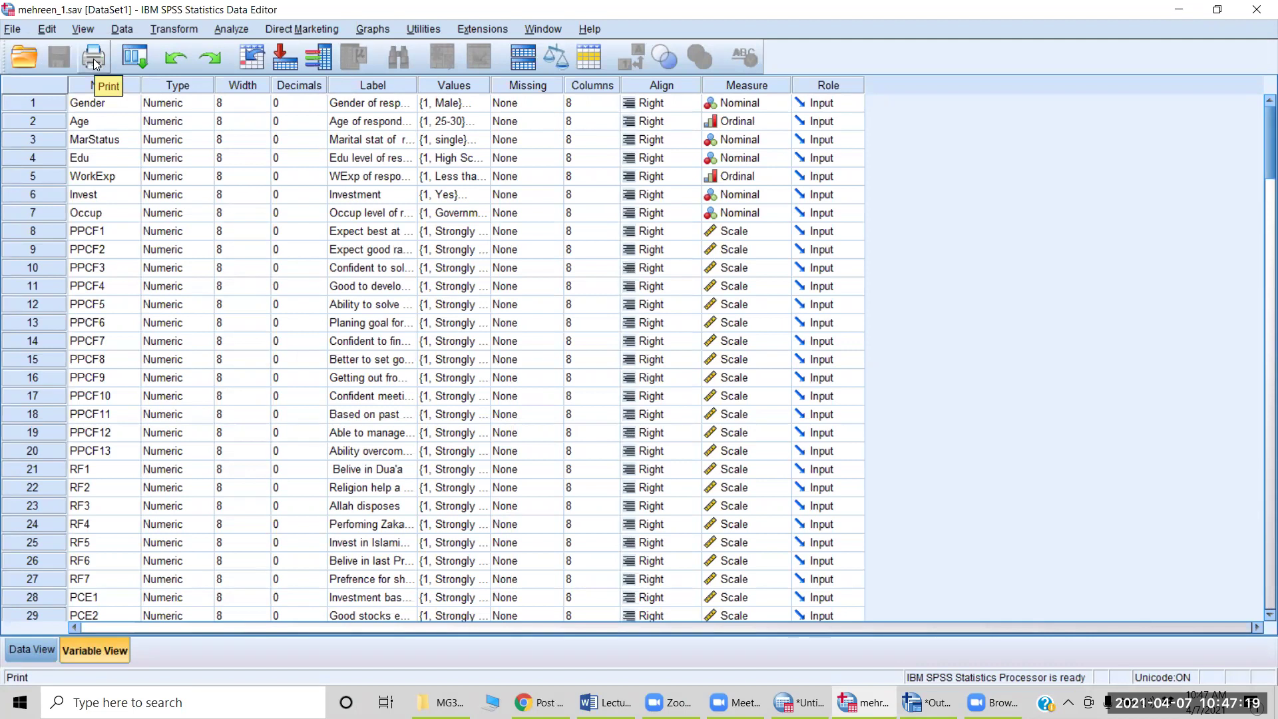
# - View the list of recently used dialogs and close it without choosing one
pyautogui.click(133, 54)
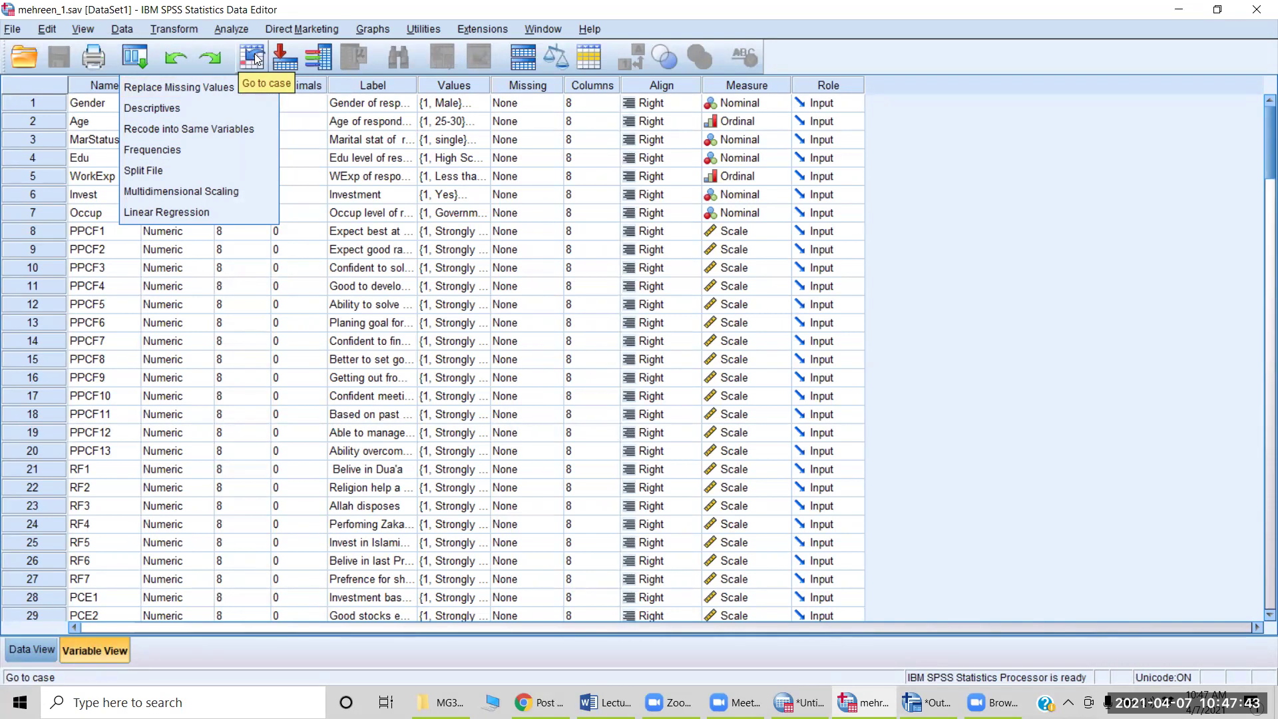
pyautogui.click(304, 379)
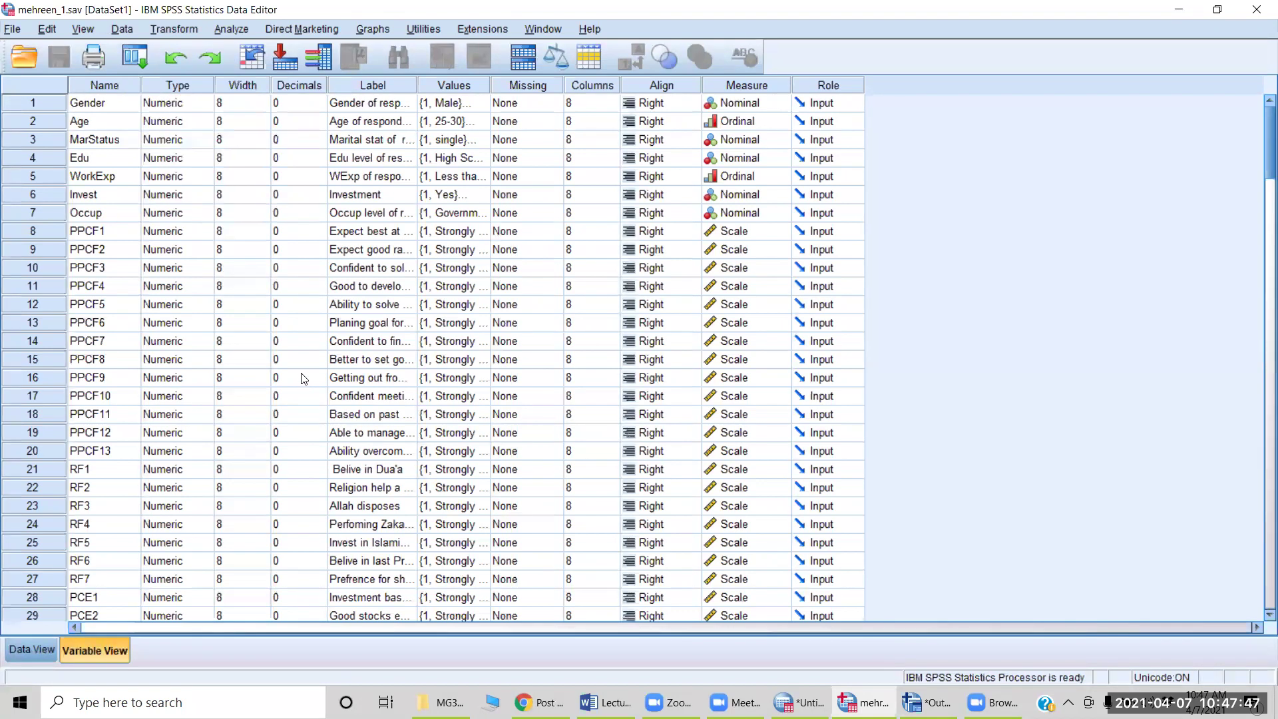
# - Show the data values and check the last case in the Gender column, ending back at the first case
pyautogui.hotkey('ctrl', 't')
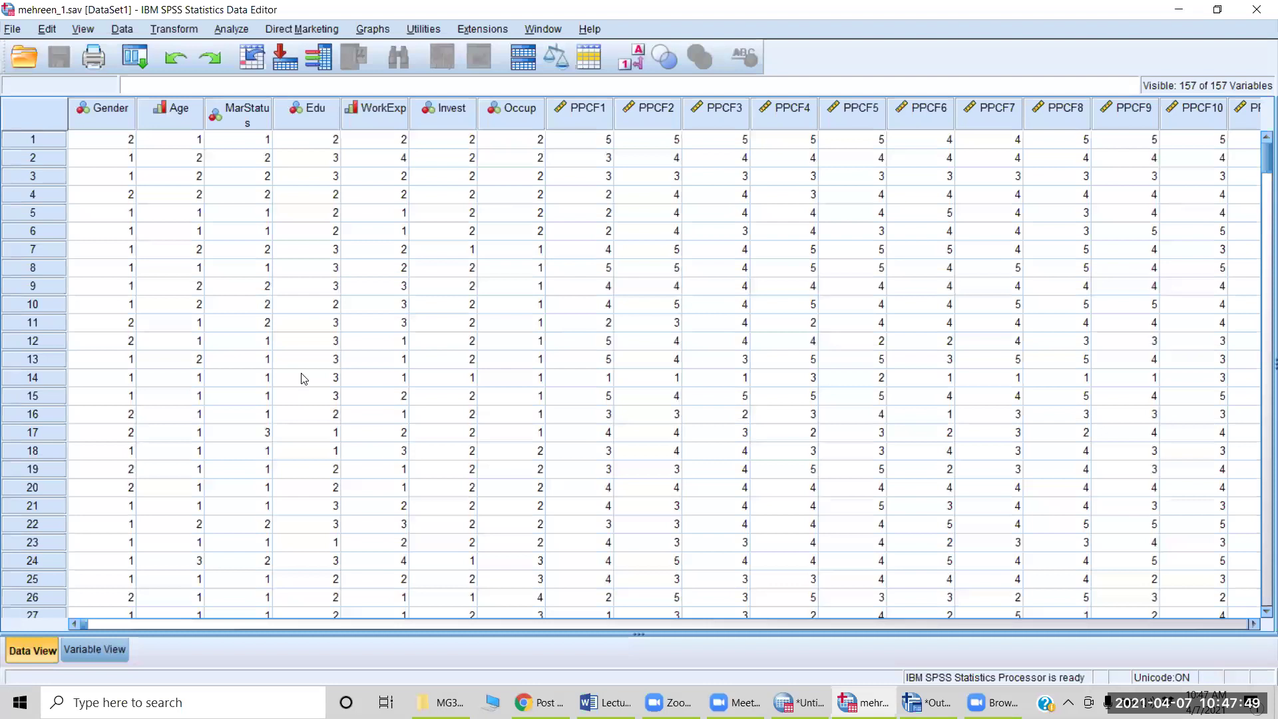
pyautogui.click(98, 217)
pyautogui.hotkey('ctrl', 'Down')
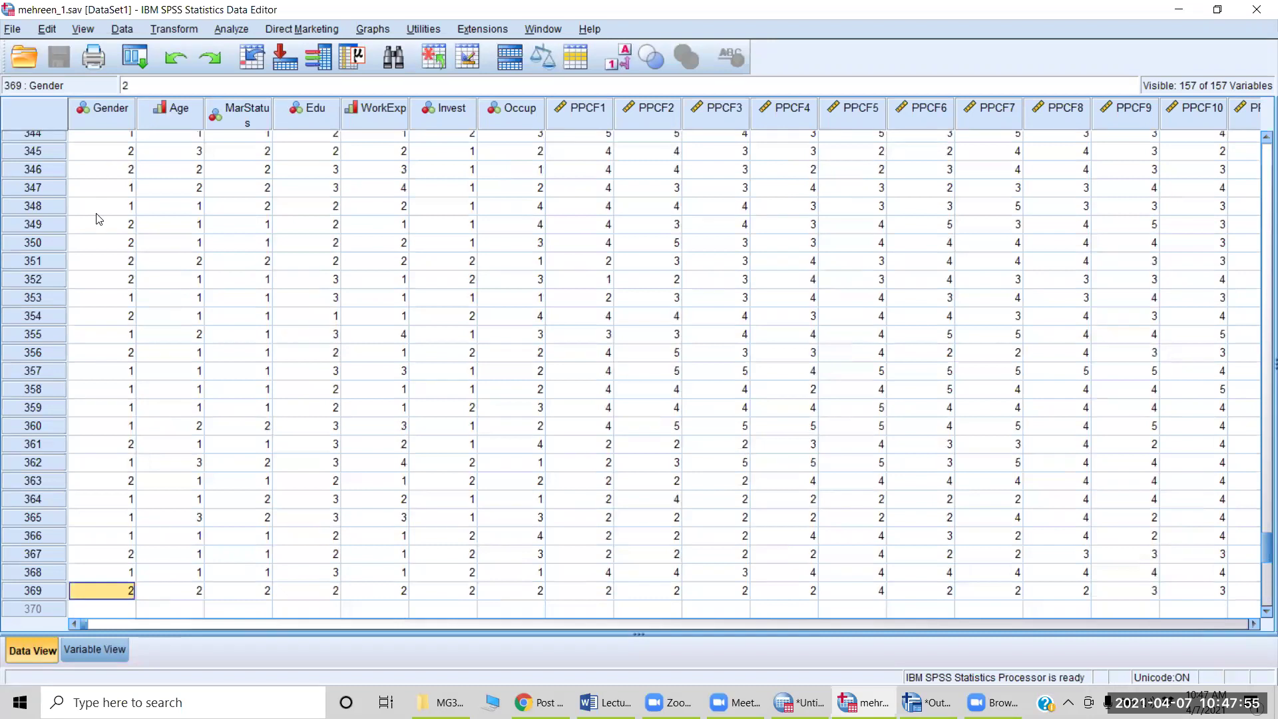
pyautogui.press('Down')
pyautogui.press('Down')
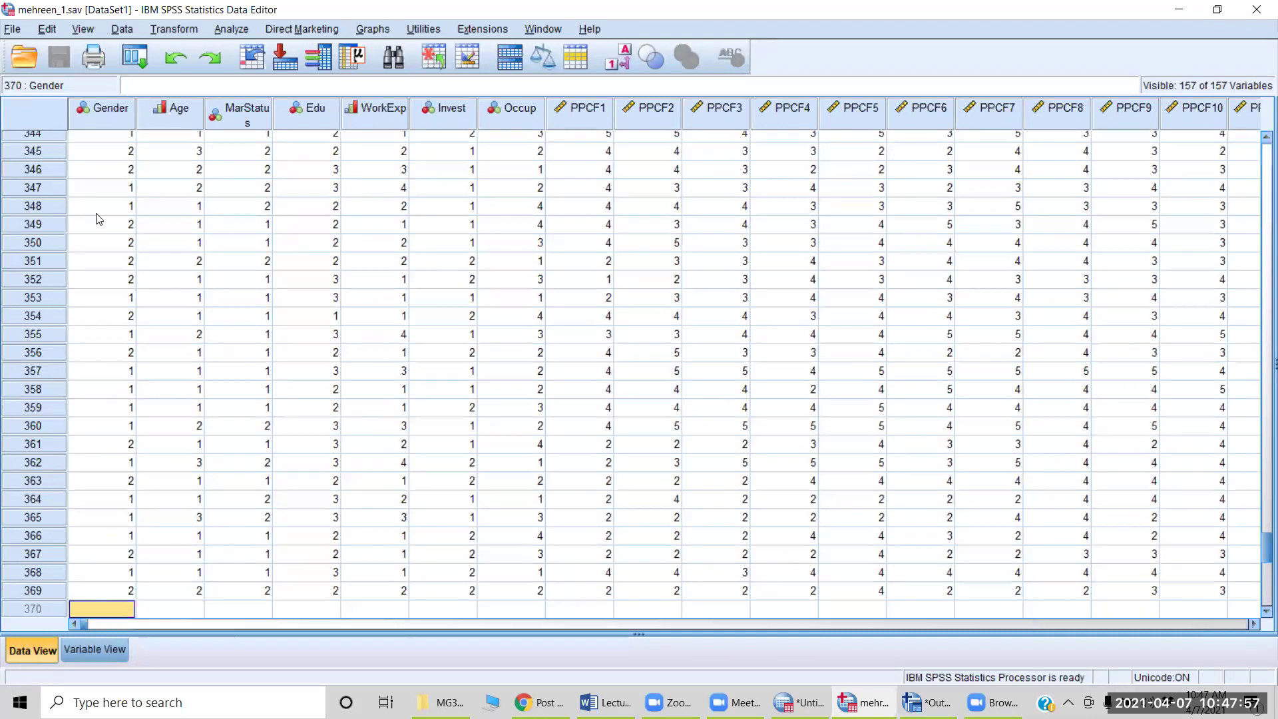
pyautogui.press('Up')
pyautogui.press('Up')
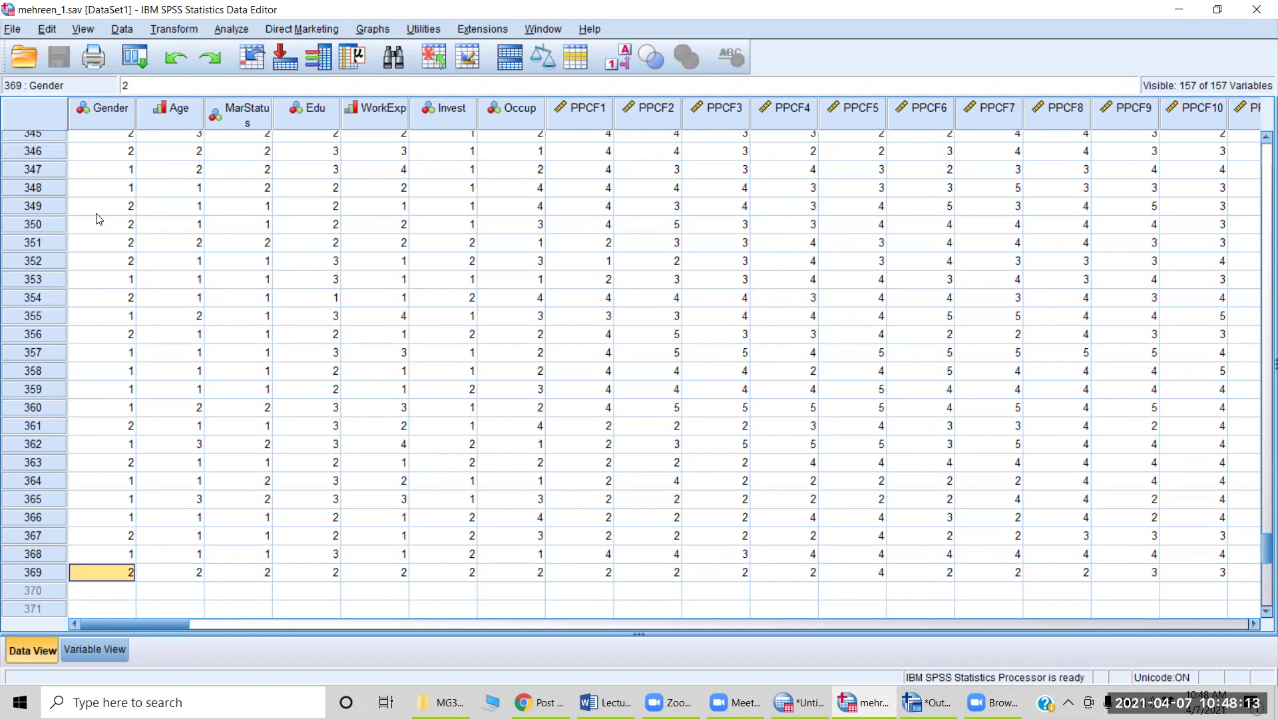
pyautogui.hotkey('ctrl', 'Up')
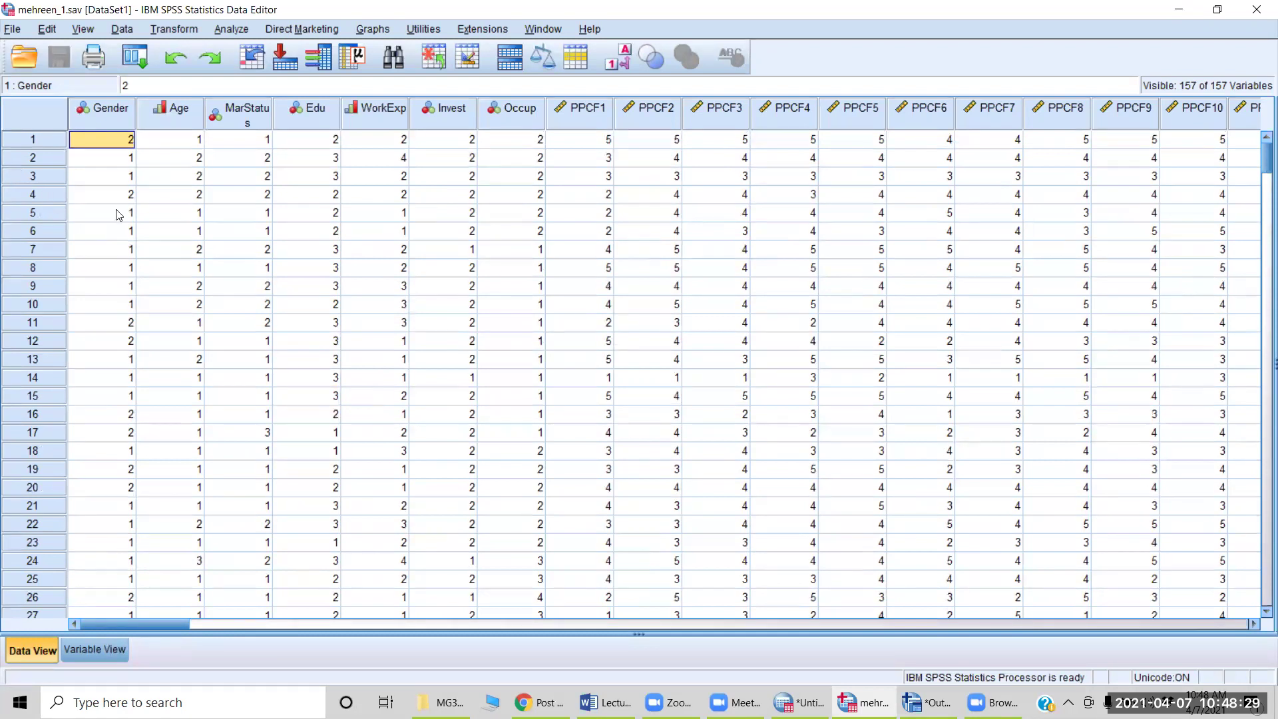
# - Use Go To to jump to case number 20, and return to the first case
pyautogui.click(257, 61)
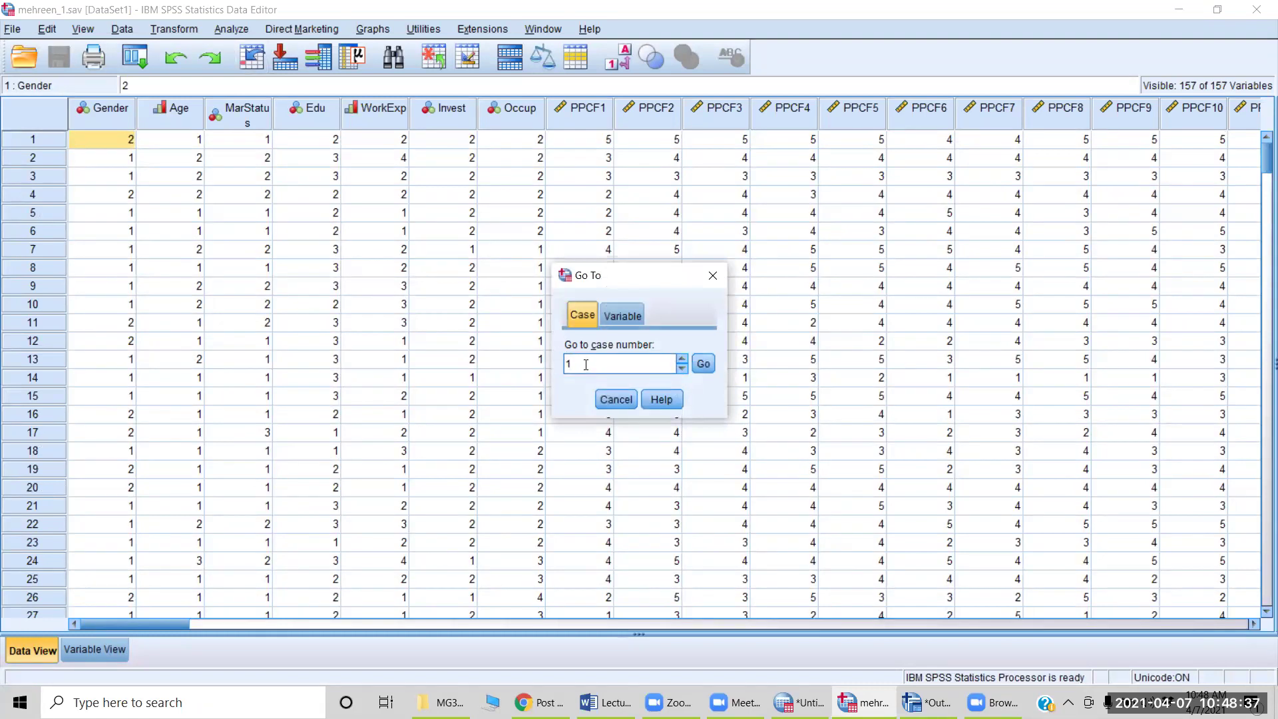
pyautogui.press('BackSpace')
pyautogui.write('20')
pyautogui.press('Return')
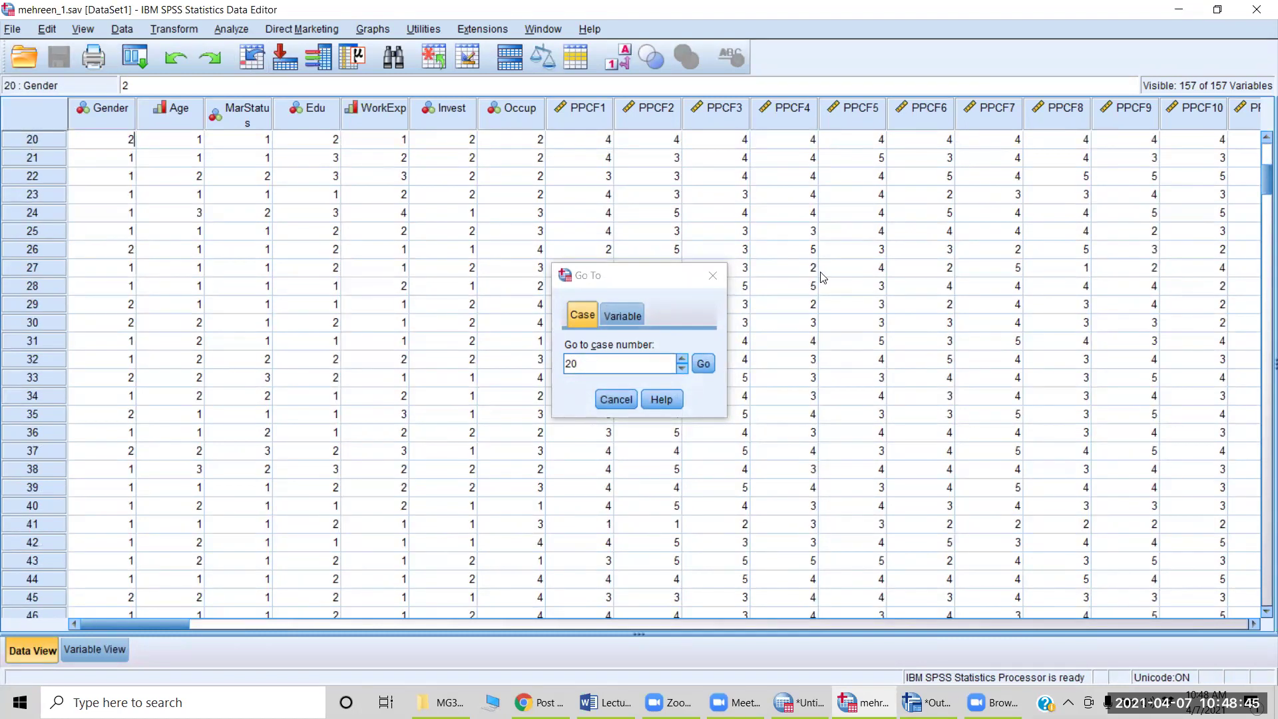
pyautogui.click(621, 401)
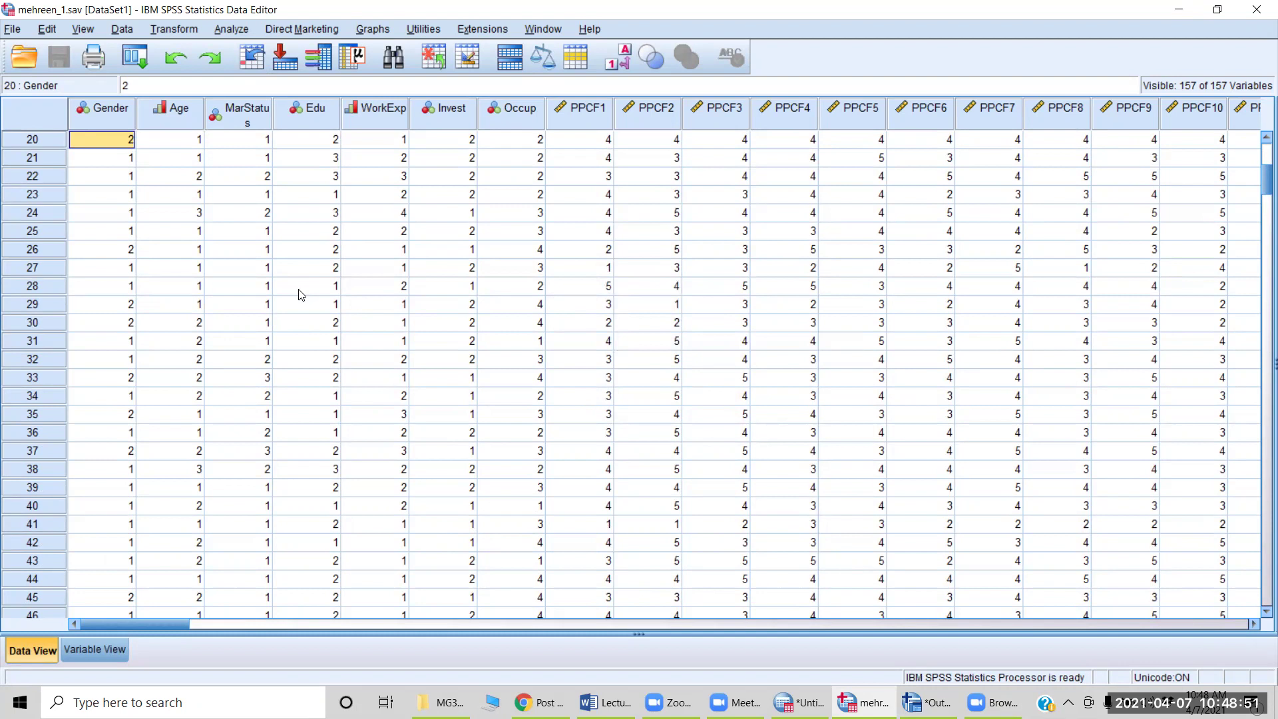
pyautogui.hotkey('ctrl', 'Home')
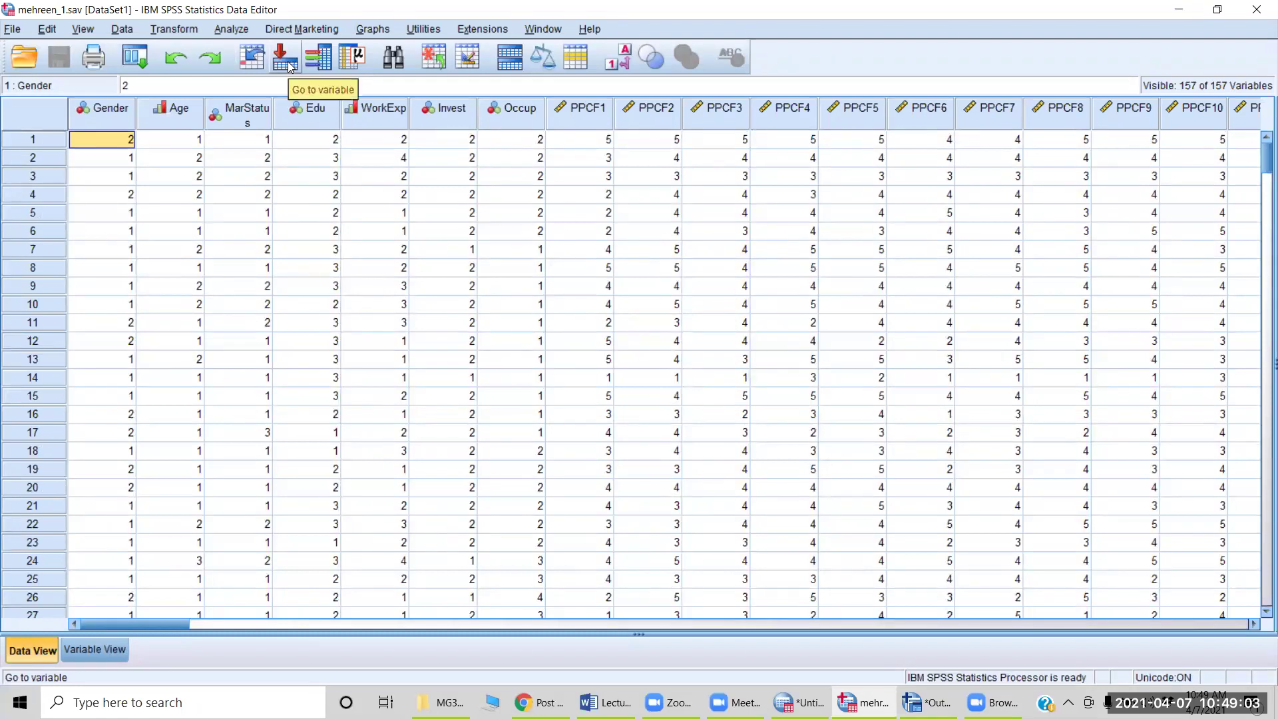
# - View the Go To option for variables, and examine the variable information for MarStatus and PPCF2
pyautogui.click(290, 66)
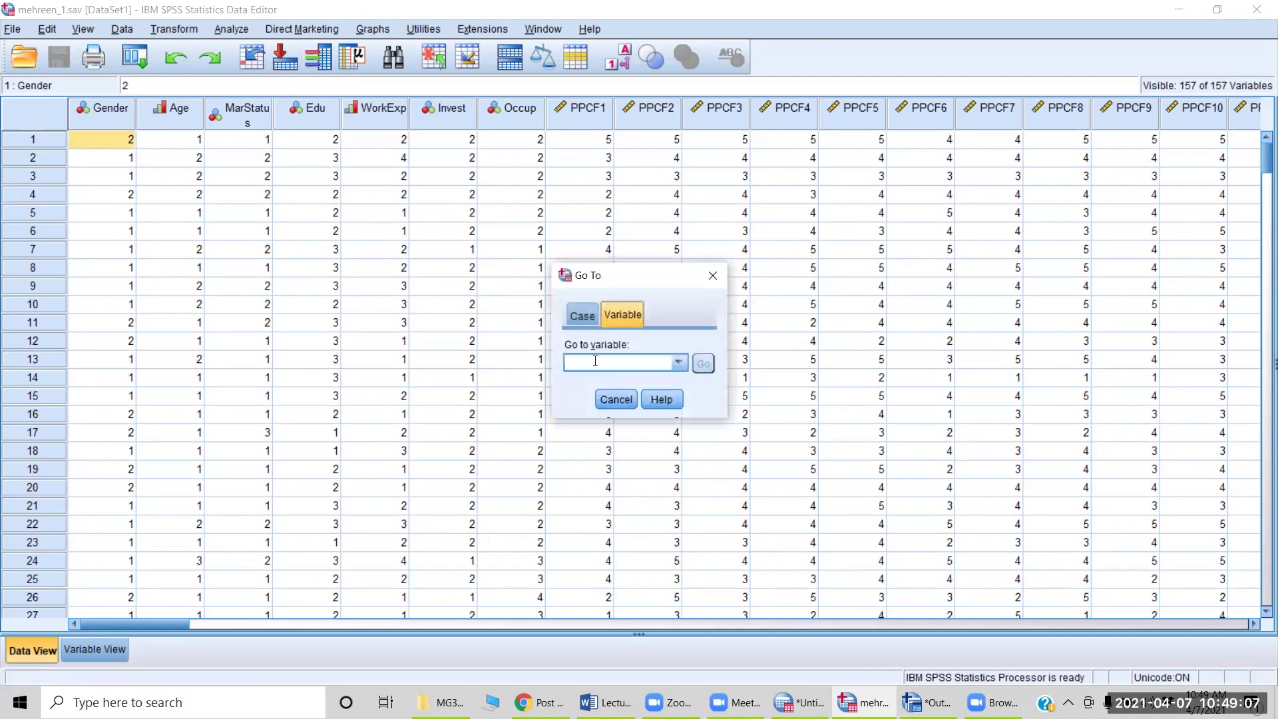
pyautogui.click(616, 401)
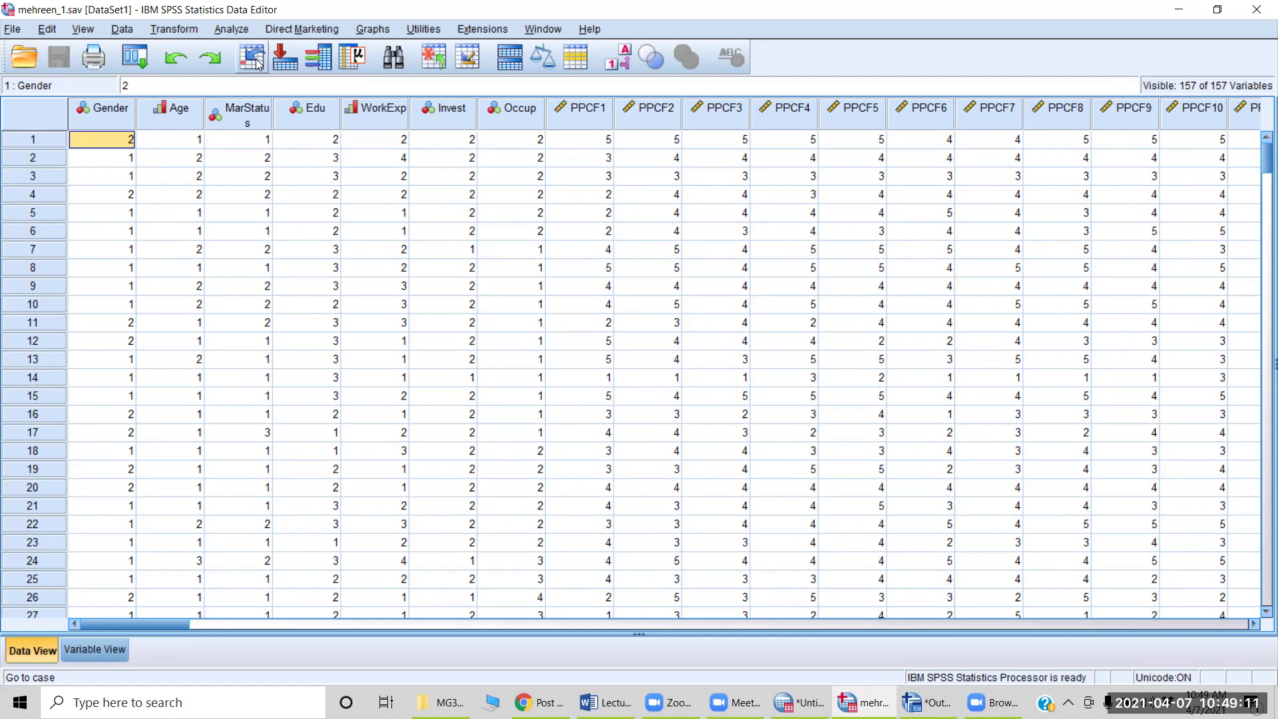
pyautogui.click(320, 62)
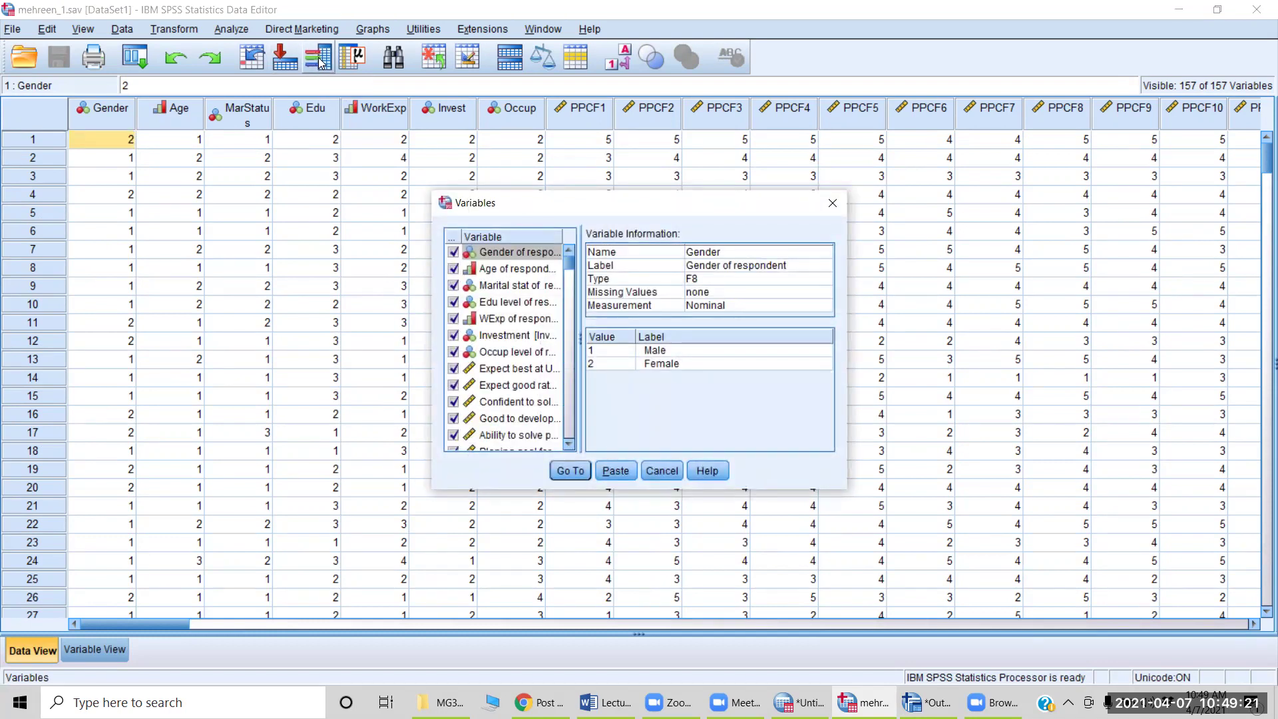
pyautogui.click(507, 295)
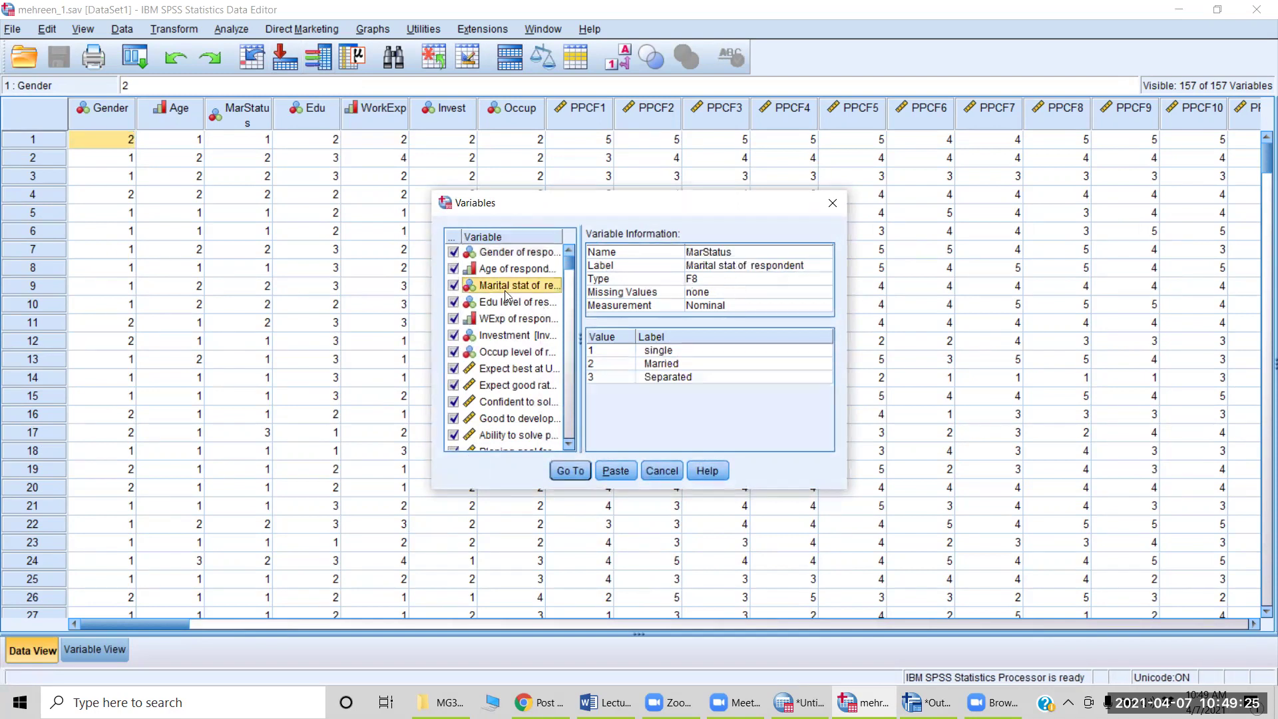
pyautogui.click(533, 384)
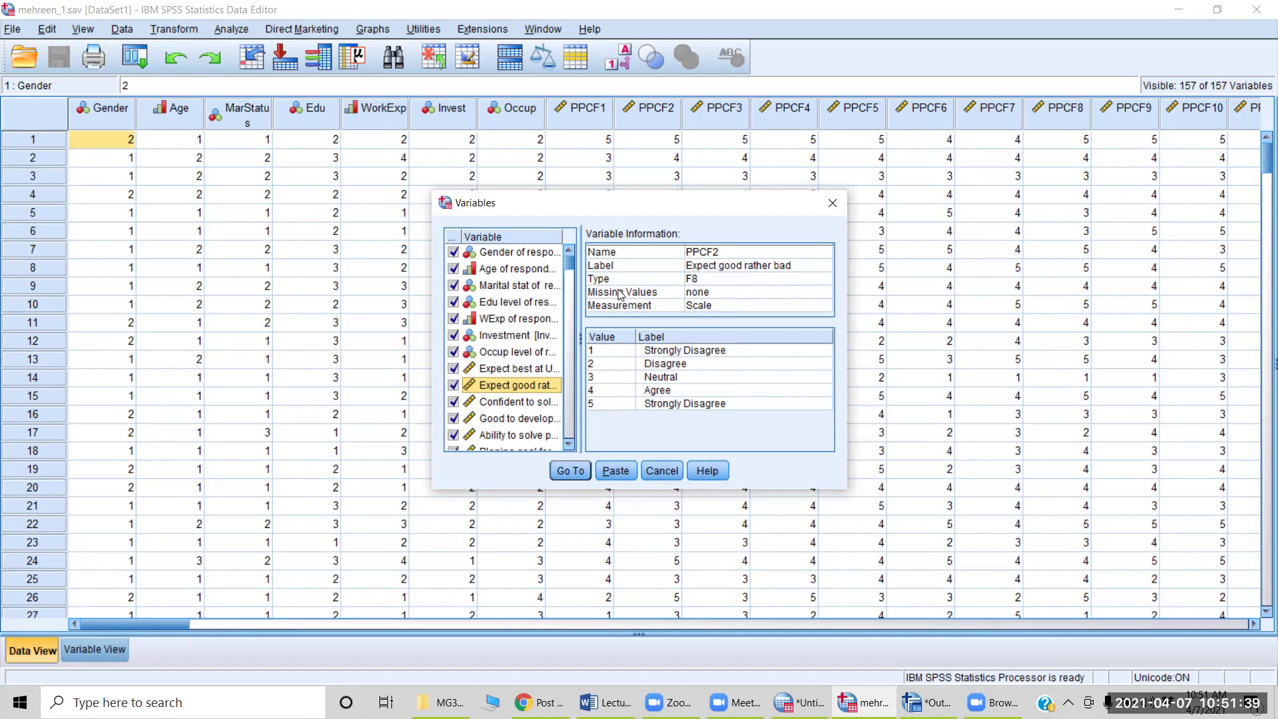
pyautogui.press('Escape')
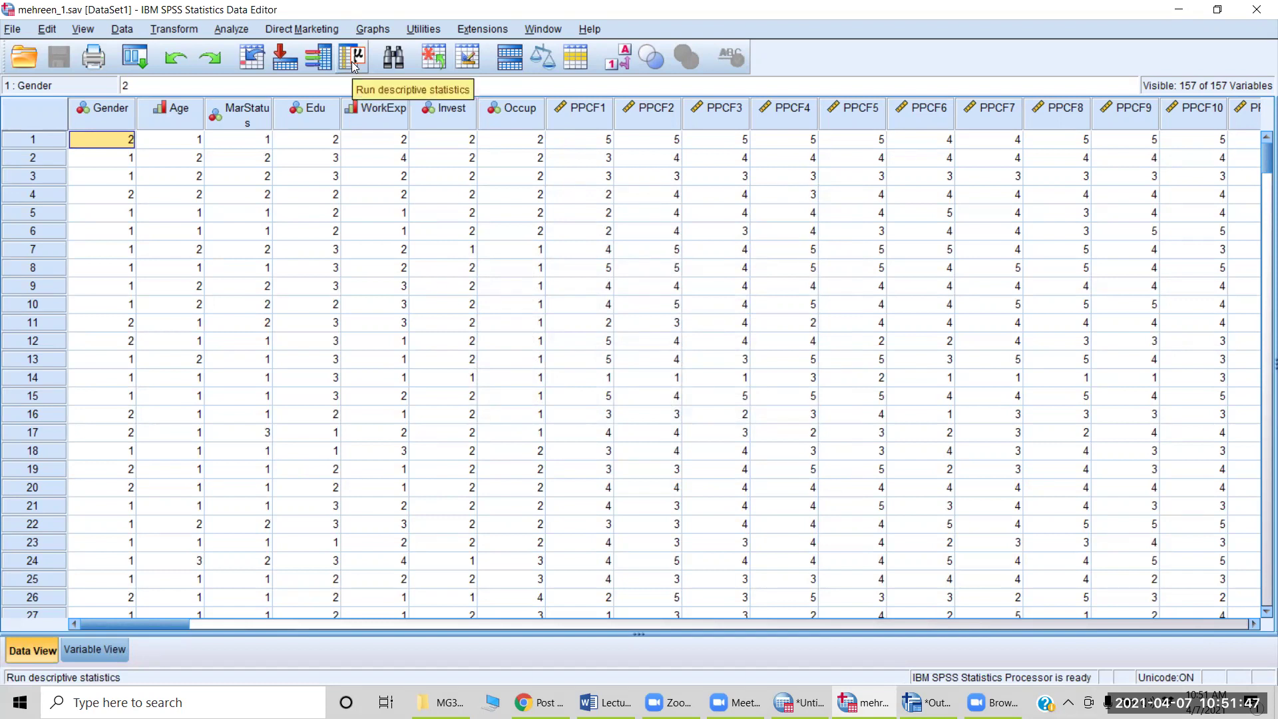
# - Run descriptive statistics on the variables from WorkExp through PPCF3
pyautogui.click(363, 113)
pyautogui.hotkey('shift', 'Right')
pyautogui.hotkey('shift', 'Right')
pyautogui.hotkey('shift', 'Right')
pyautogui.hotkey('shift', 'Right')
pyautogui.hotkey('shift', 'Right')
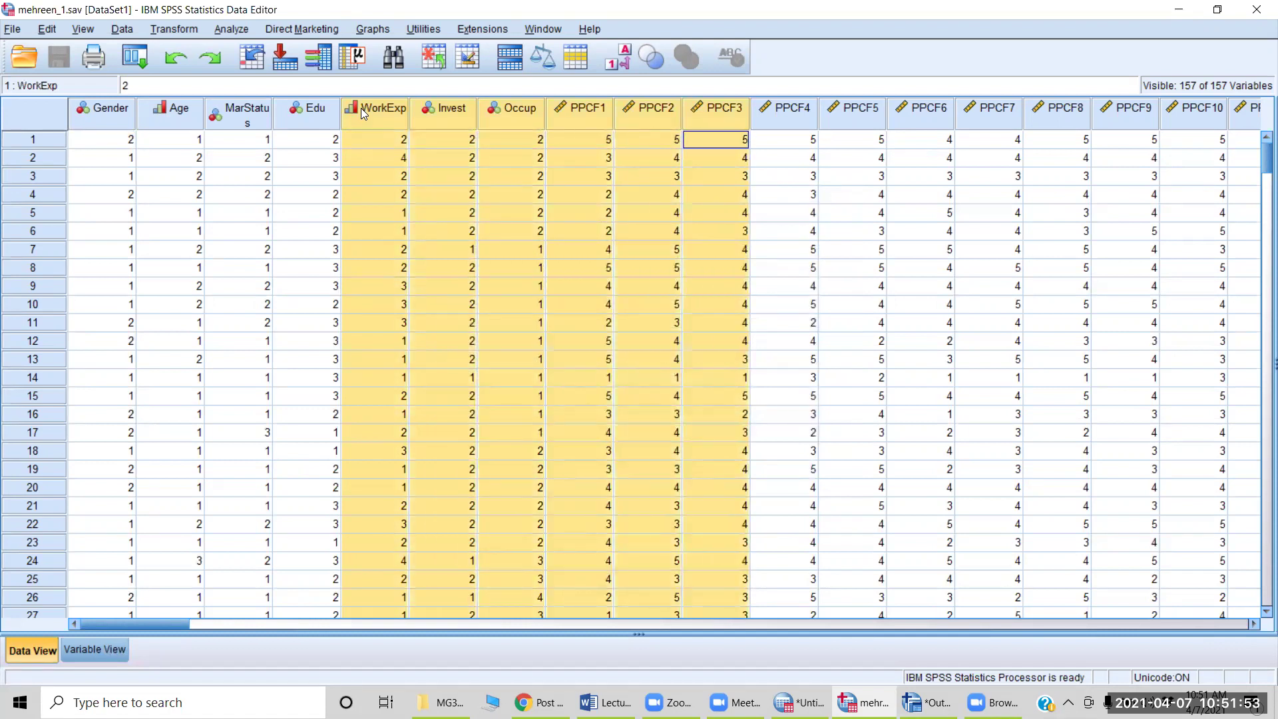
pyautogui.click(356, 60)
# - Examine the statistics and frequency tables in the output for investment, occupation level, work experience and the three PPCF items
pyautogui.scroll(-2, 732, 329)
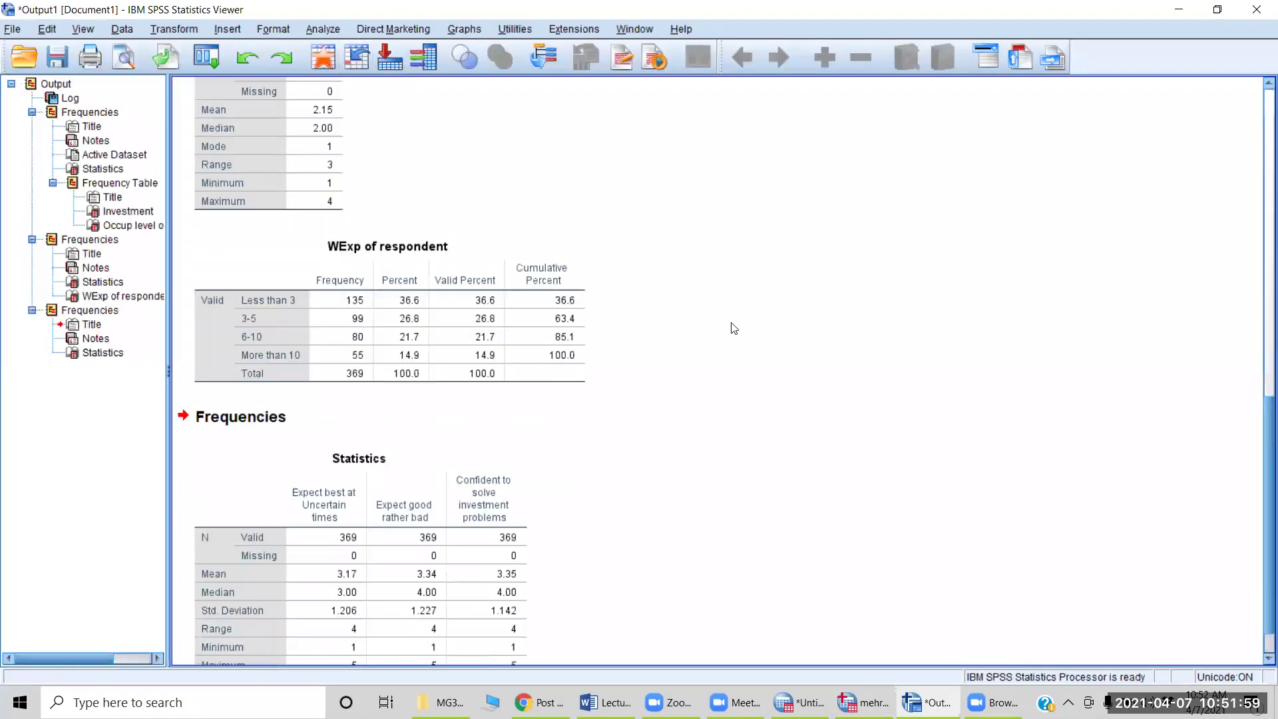
pyautogui.scroll(-1, 734, 328)
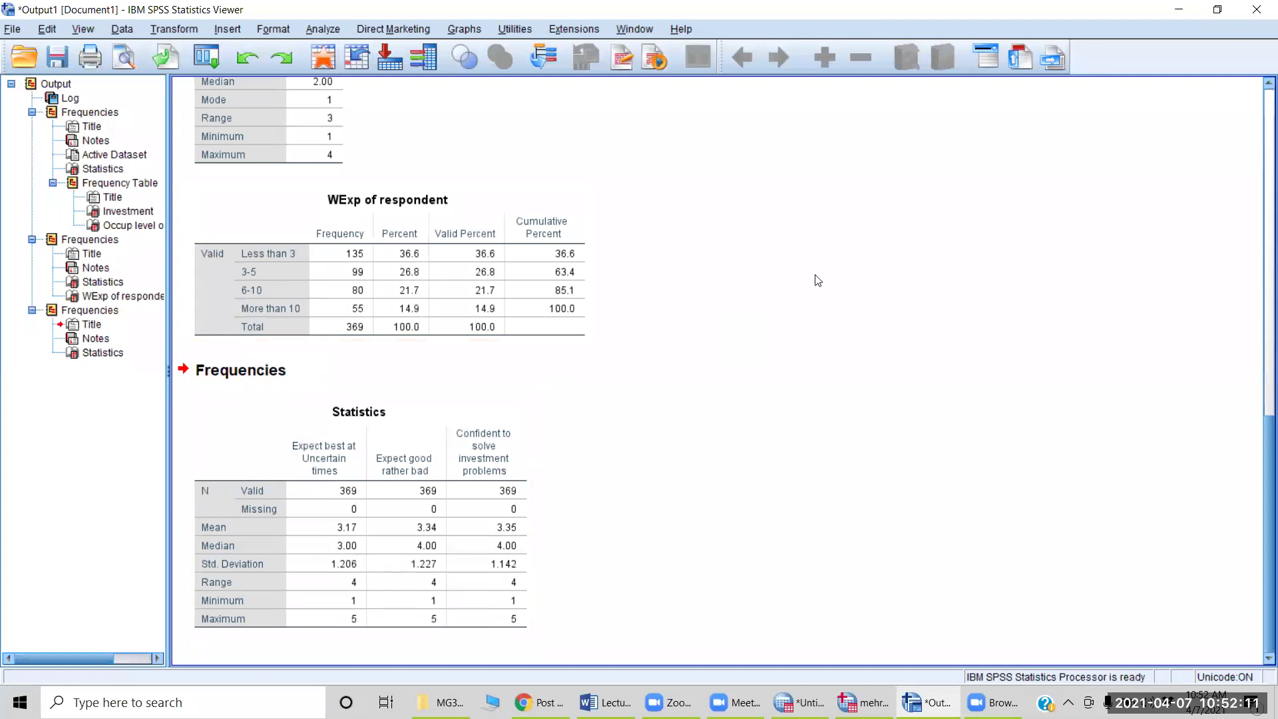
pyautogui.scroll(10, 849, 265)
pyautogui.scroll(-10, 855, 267)
pyautogui.scroll(12, 855, 267)
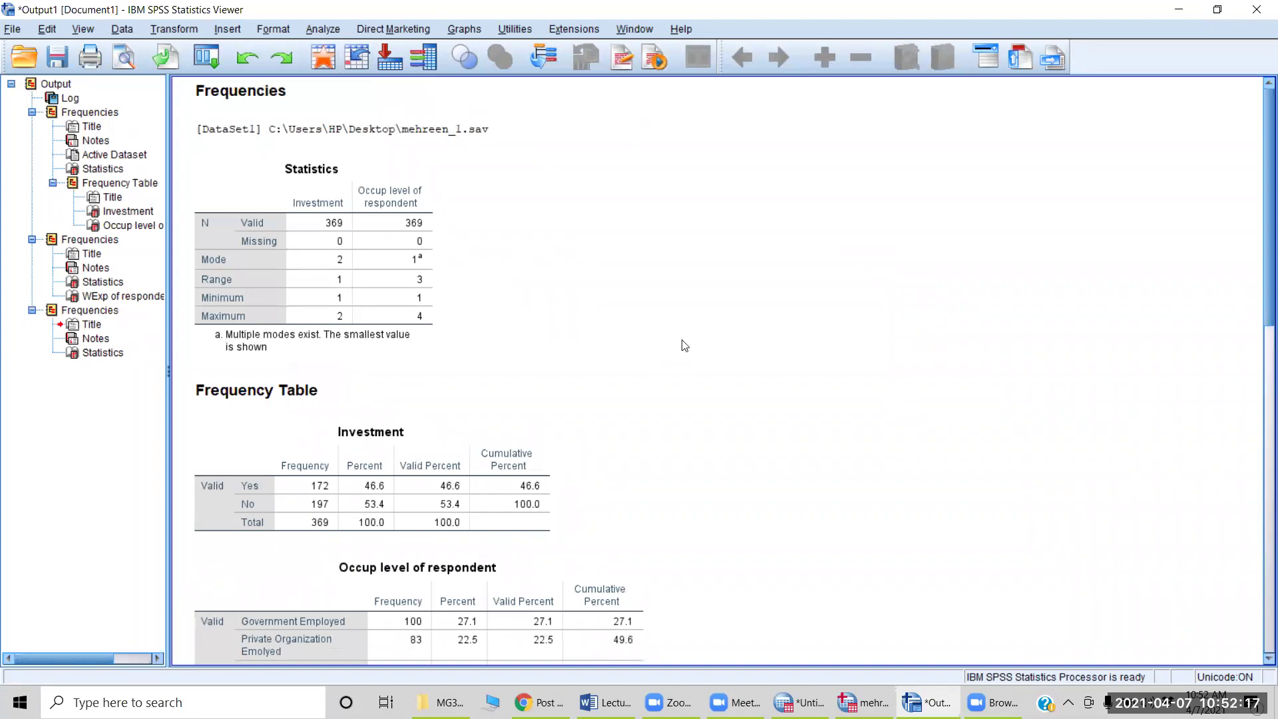
pyautogui.scroll(-2, 684, 346)
pyautogui.scroll(-3, 684, 345)
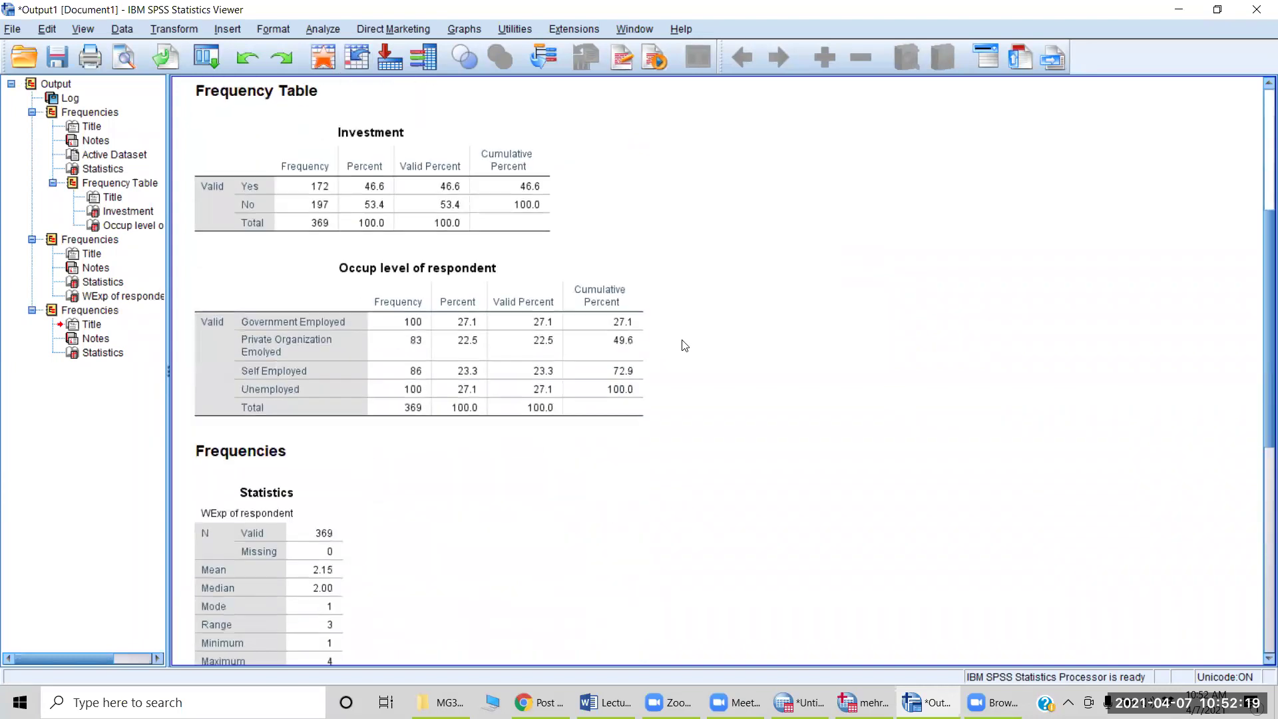
pyautogui.scroll(-4, 685, 345)
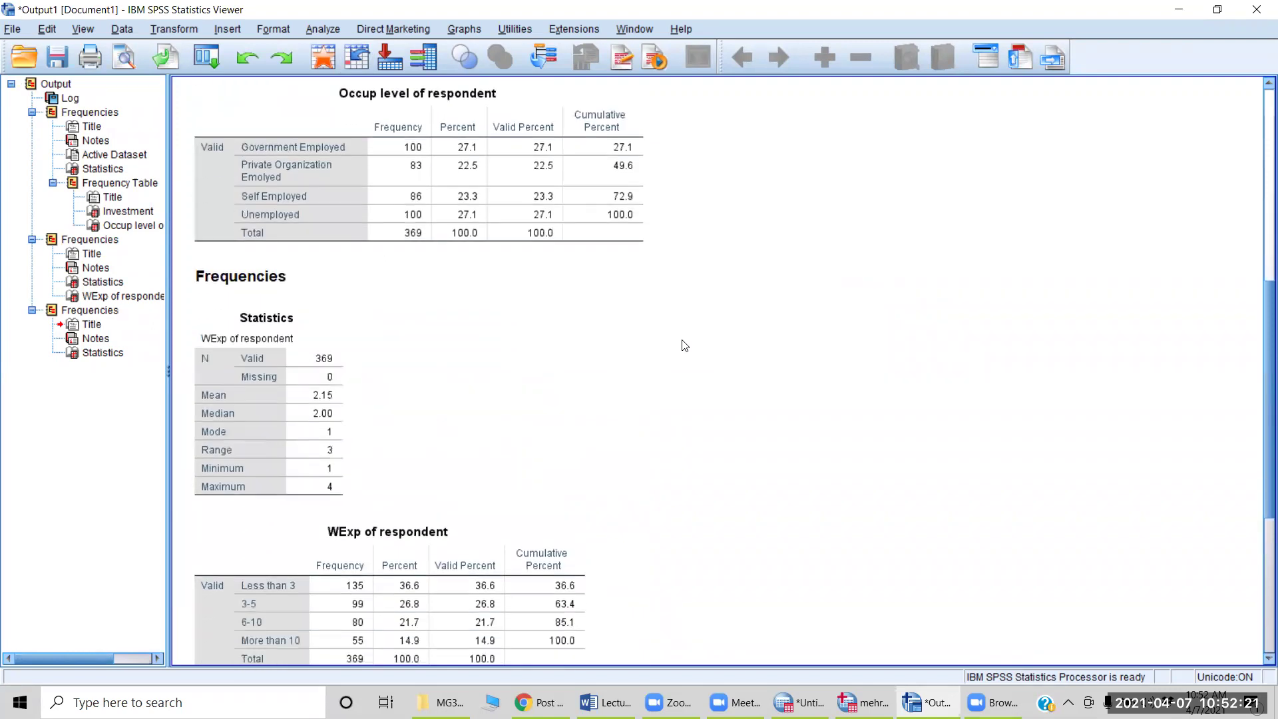
pyautogui.scroll(-1, 685, 346)
pyautogui.scroll(-3, 685, 345)
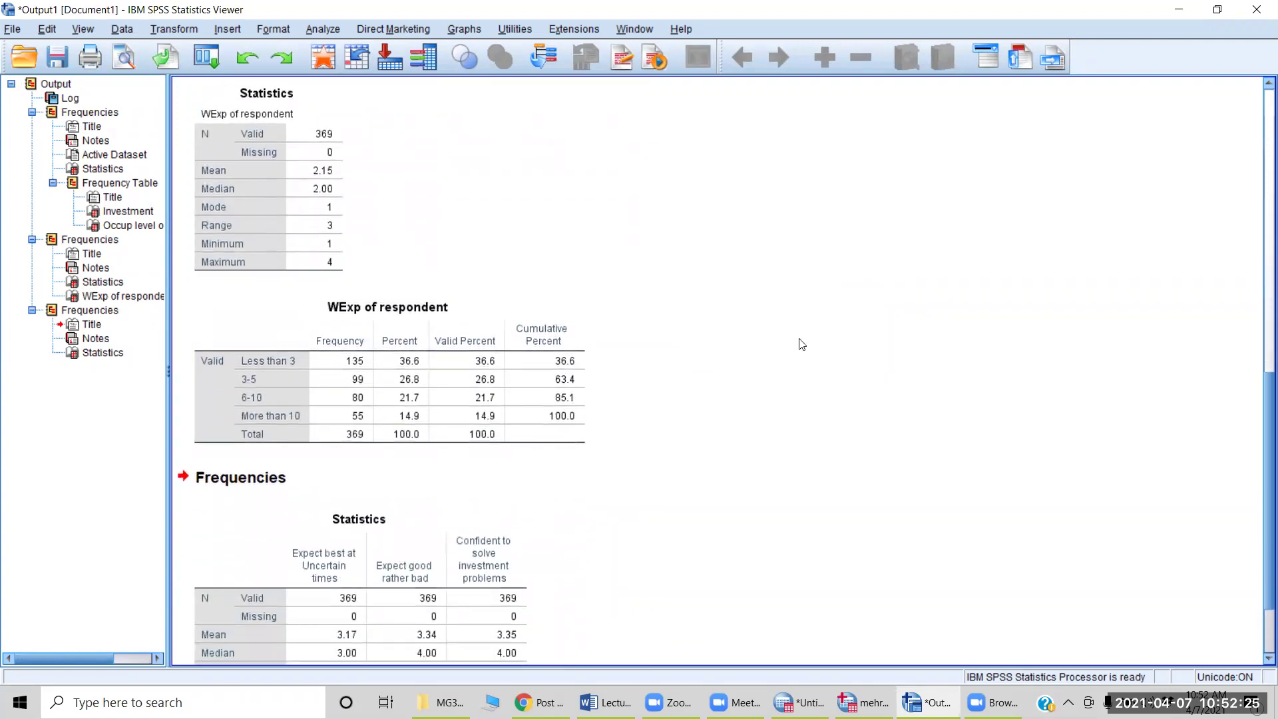
pyautogui.scroll(-2, 799, 344)
pyautogui.scroll(12, 799, 344)
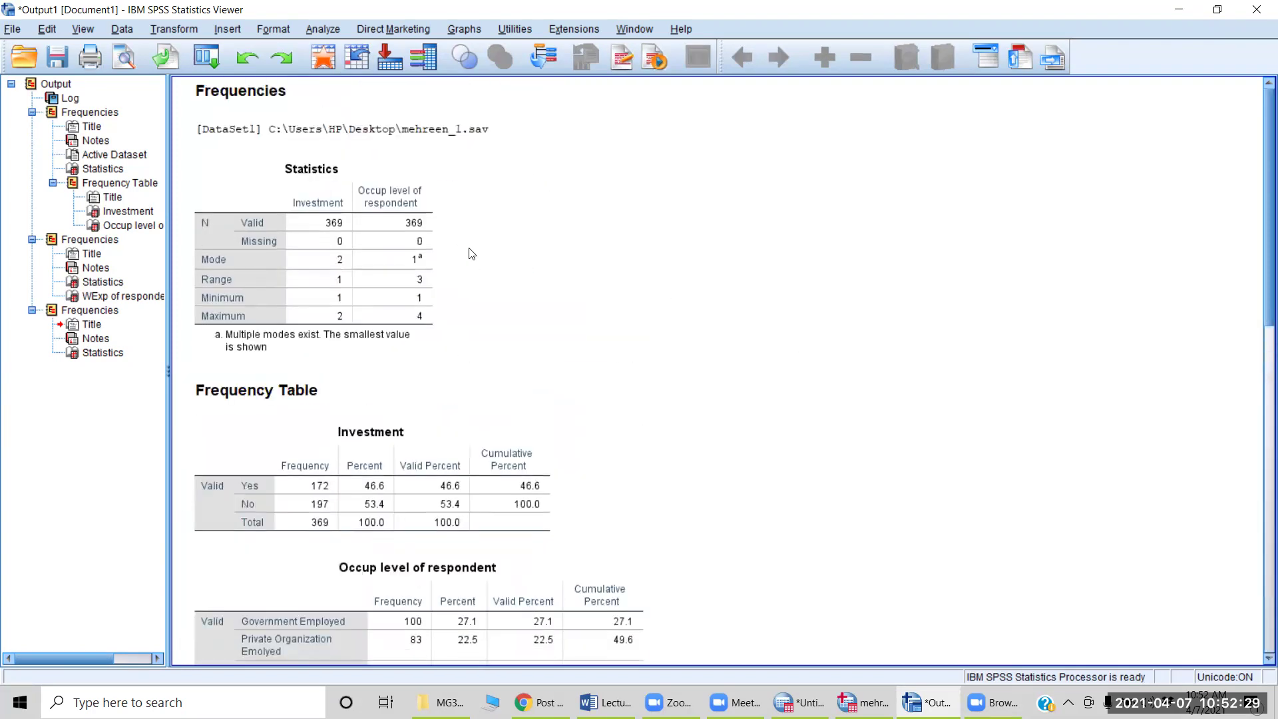
pyautogui.click(465, 89)
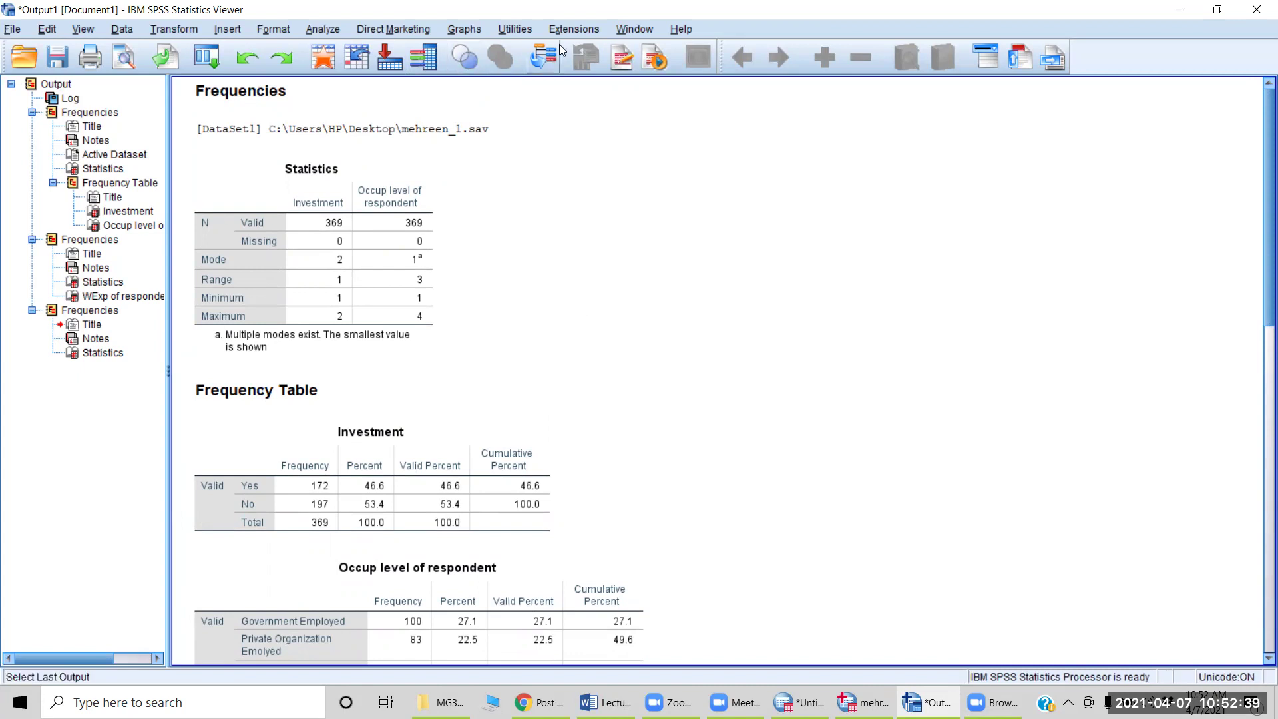
pyautogui.click(850, 91)
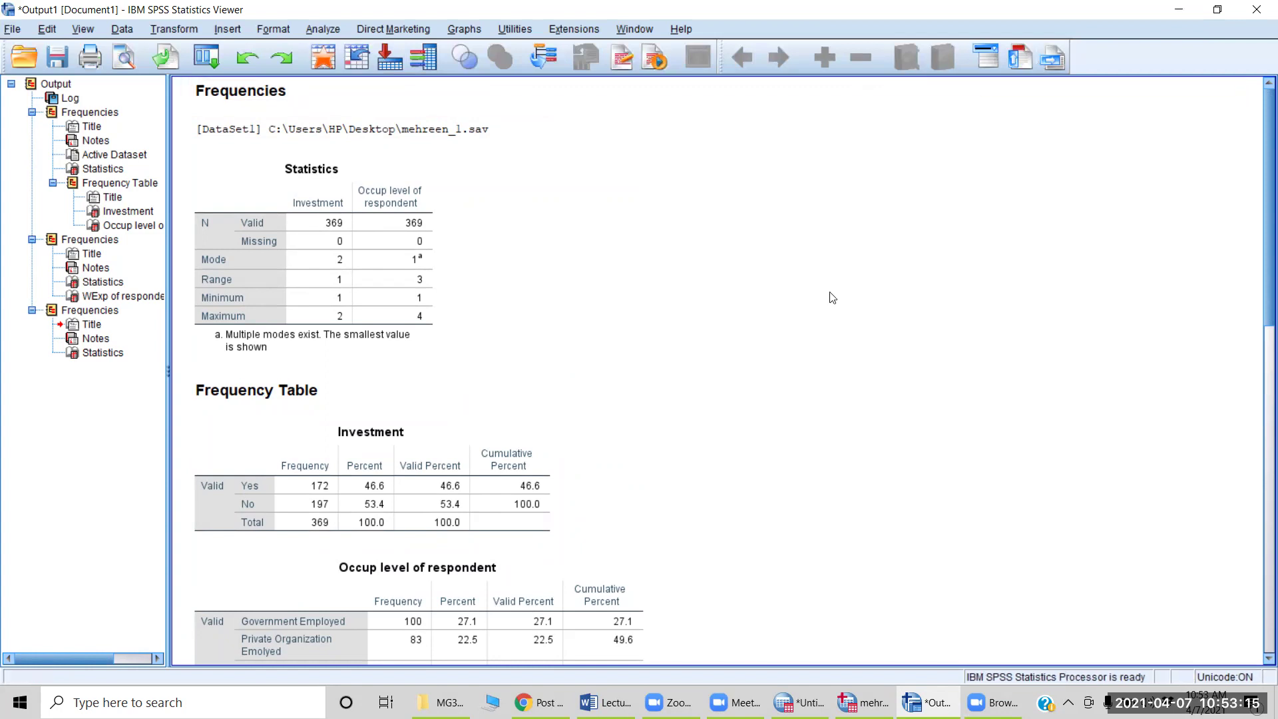
# - View the available Descriptive Statistics procedures without running any of them
pyautogui.click(325, 29)
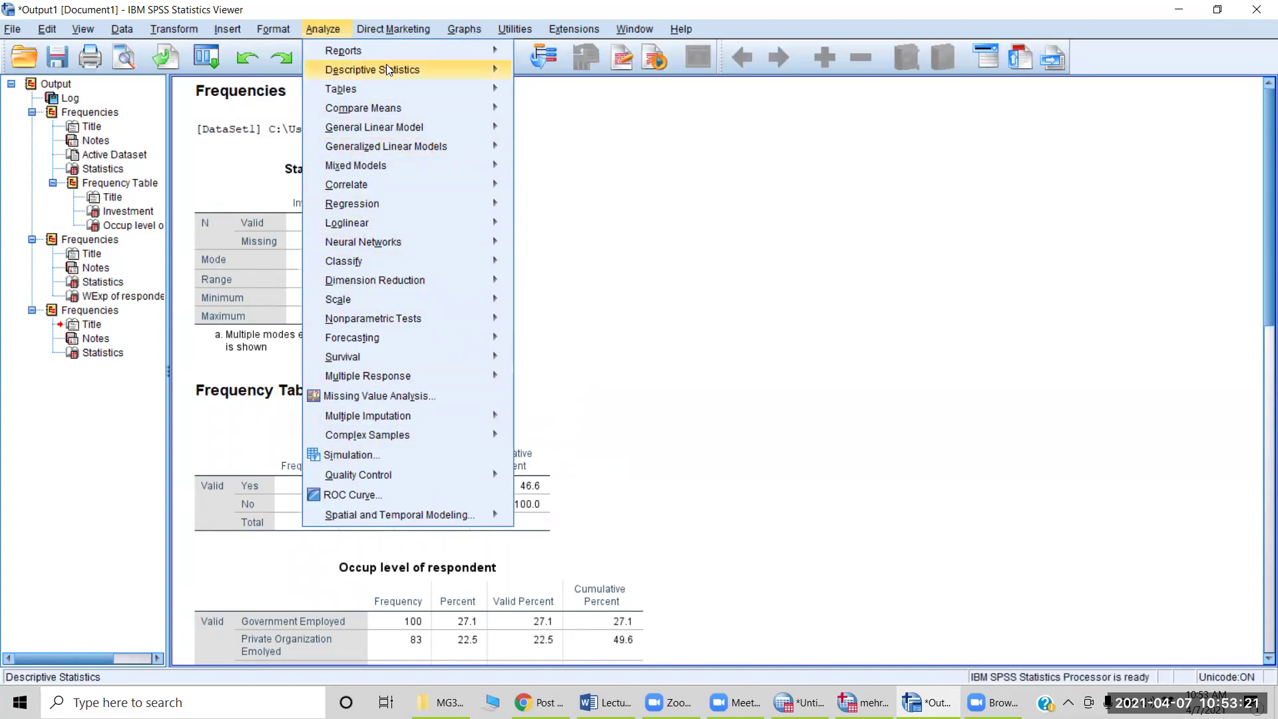
pyautogui.moveTo(388, 69)
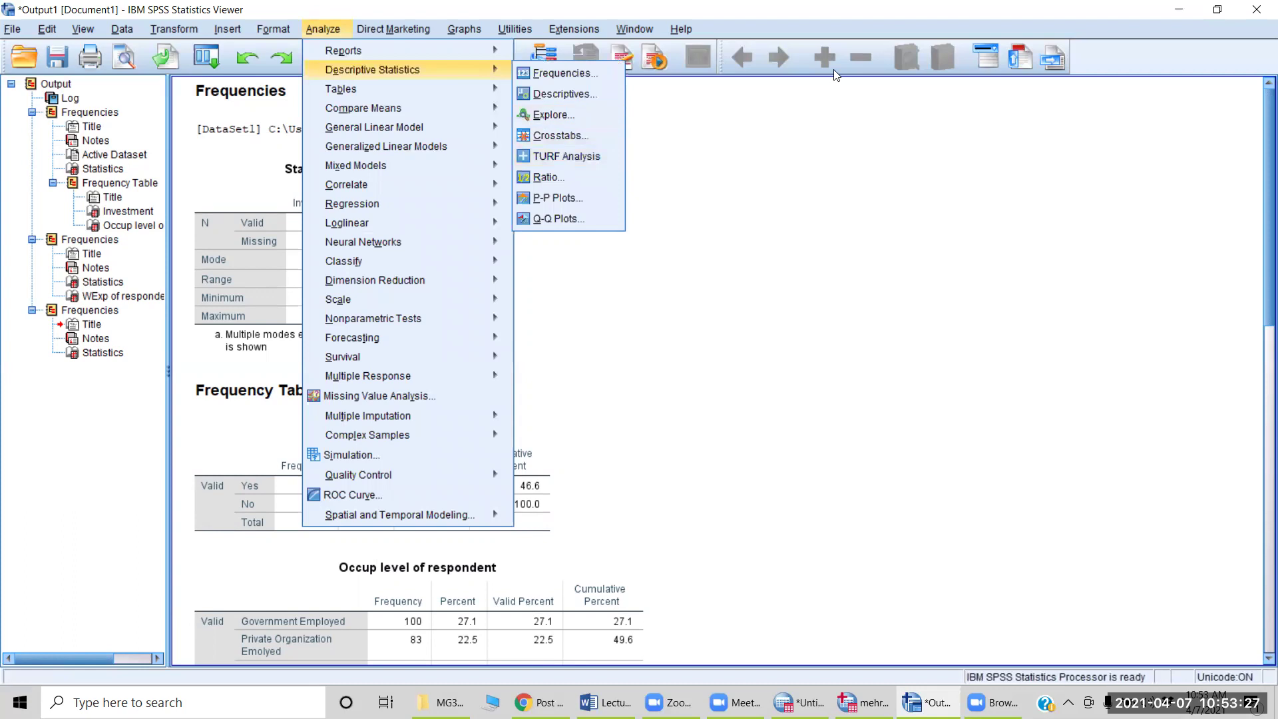
pyautogui.click(908, 172)
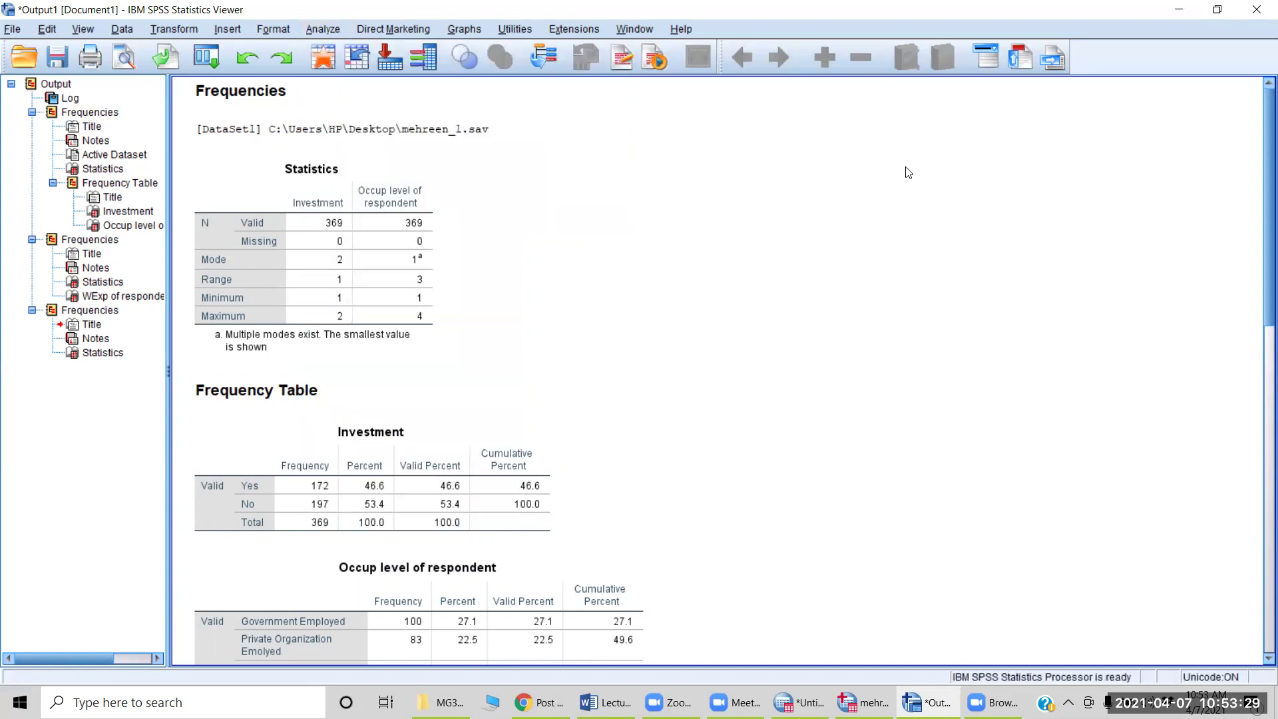
# - Open the Output window's Viewer Standard toolbar for editing through the toolbar customization
pyautogui.click(77, 31)
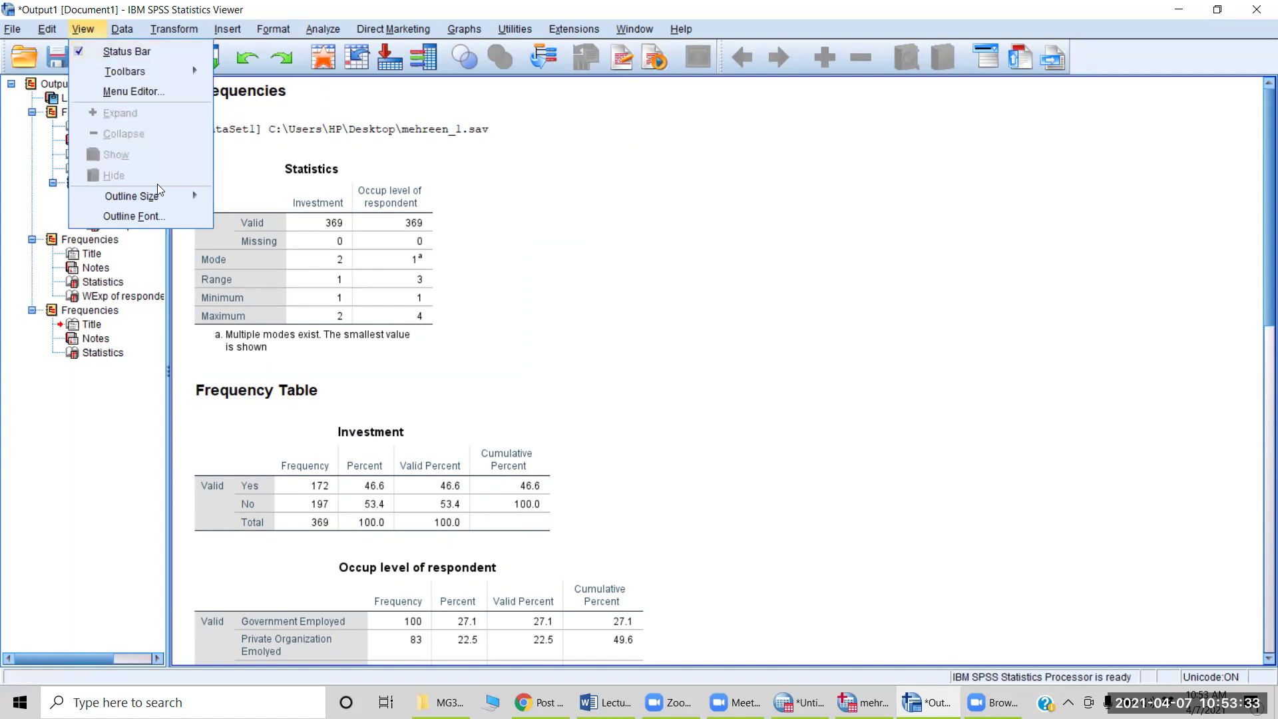
pyautogui.moveTo(140, 74)
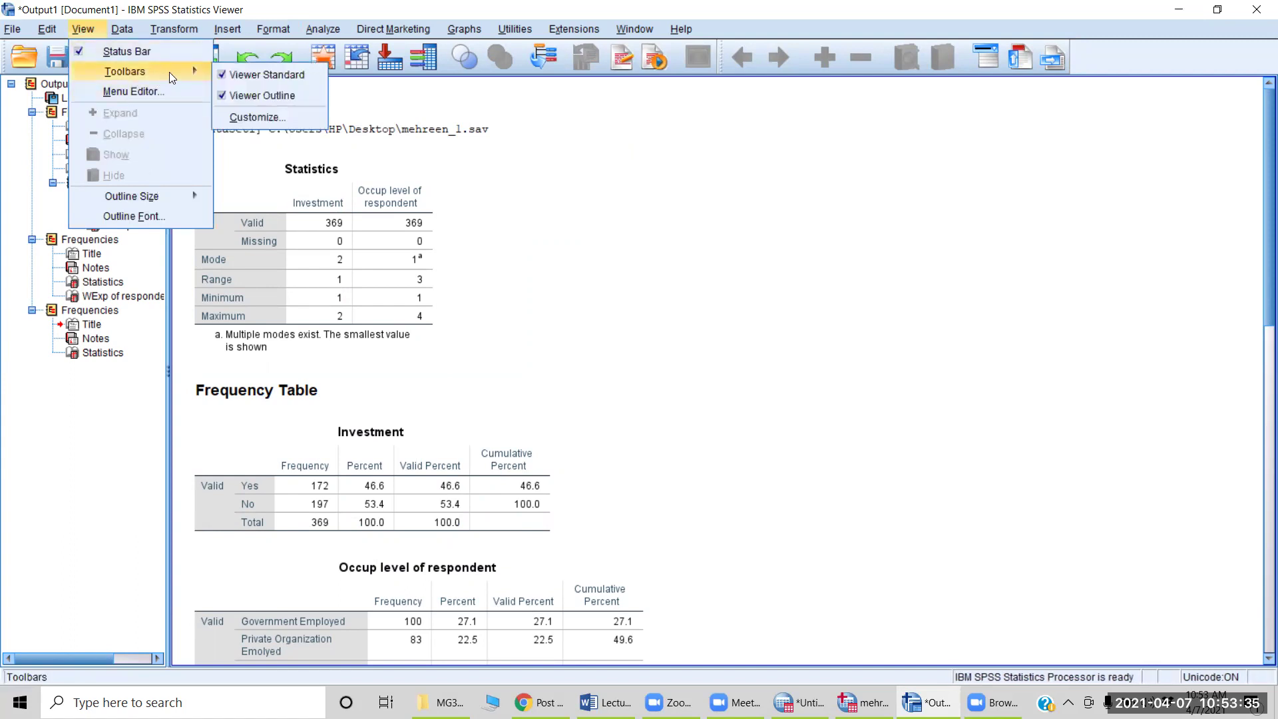
pyautogui.click(277, 117)
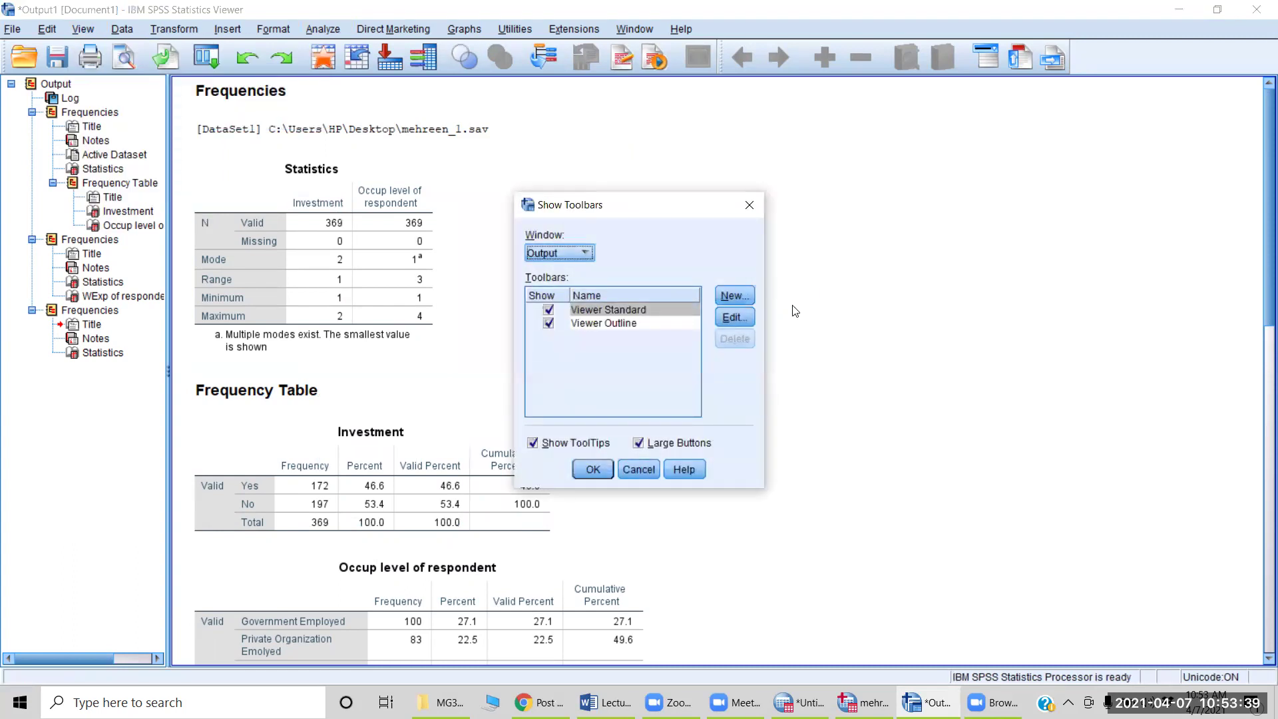
pyautogui.click(735, 318)
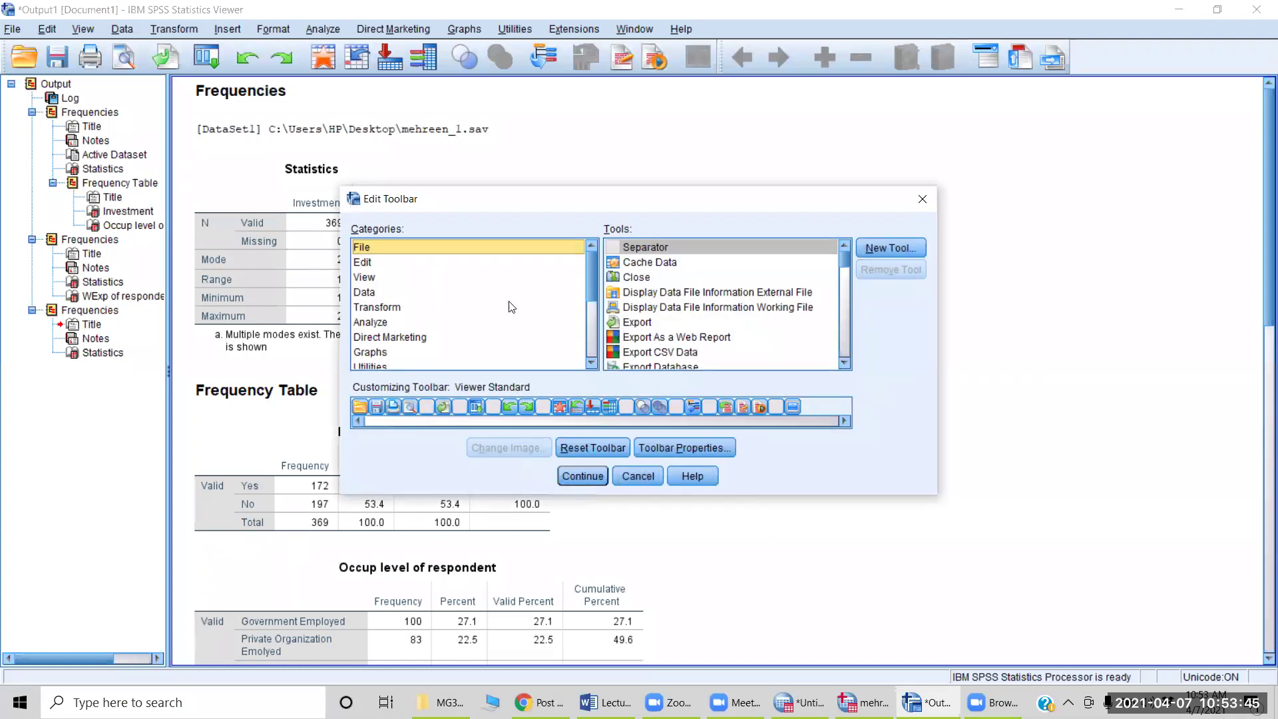
# - Review the Data, Transform and Analyze tool categories, and add the Dimension Reduction Factor tool after the two circle tools on the toolbar
pyautogui.click(368, 296)
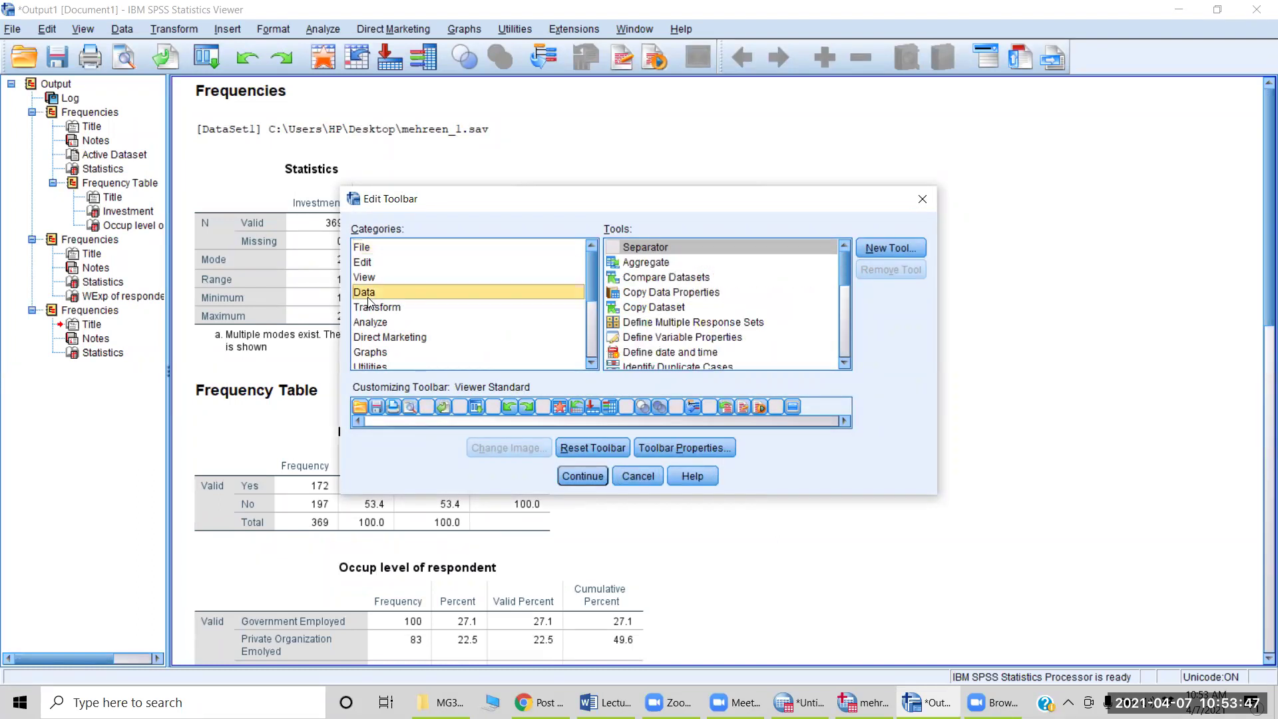
pyautogui.press('Down')
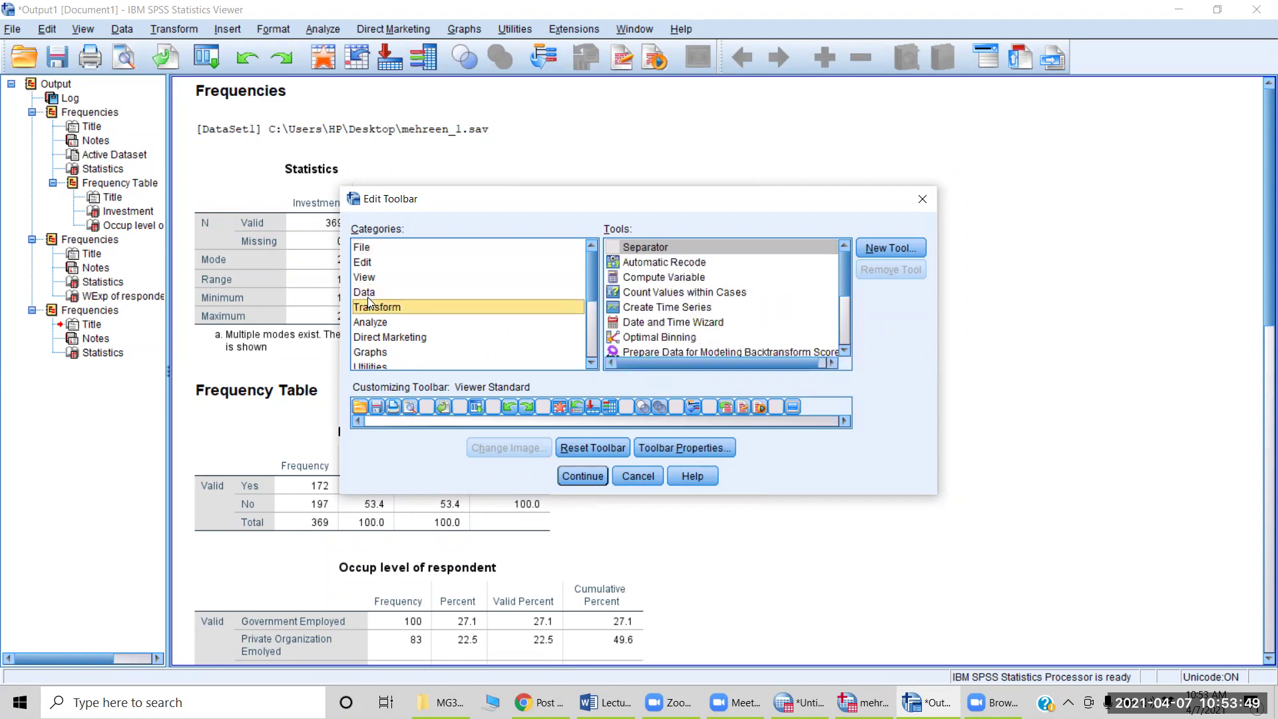
pyautogui.press('Down')
pyautogui.press('Down')
pyautogui.press('Up')
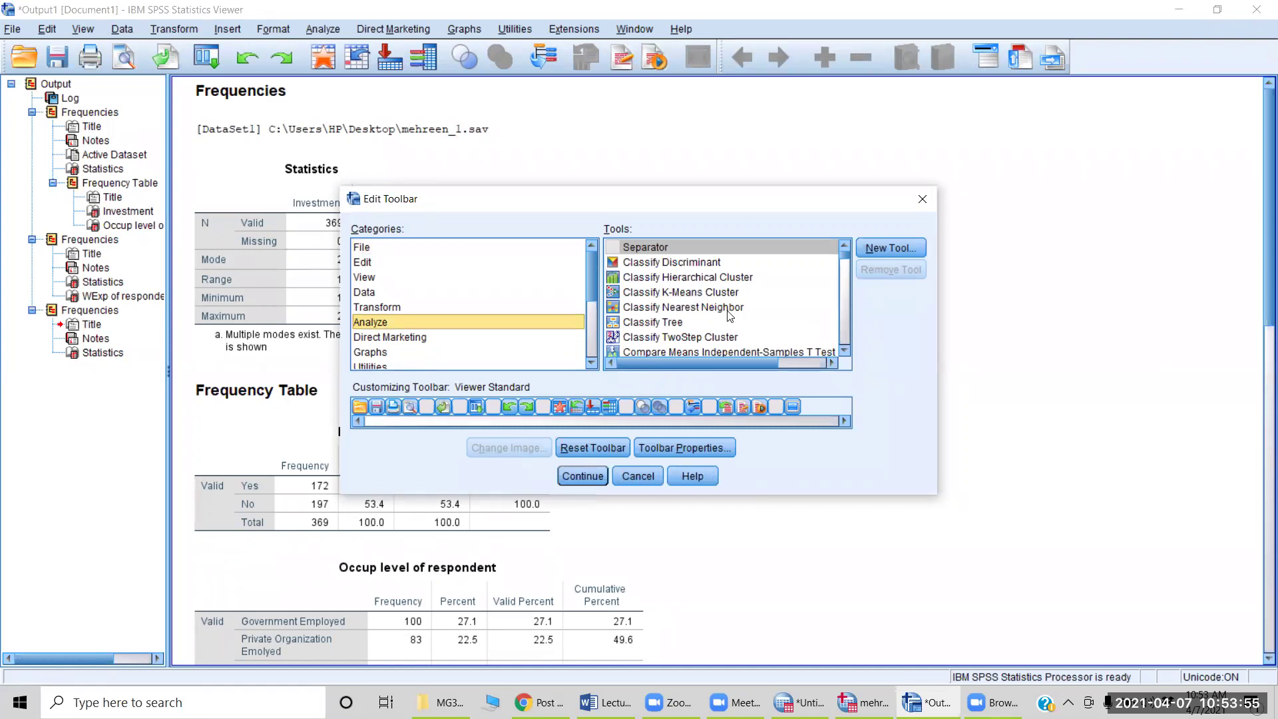
pyautogui.scroll(-10, 730, 315)
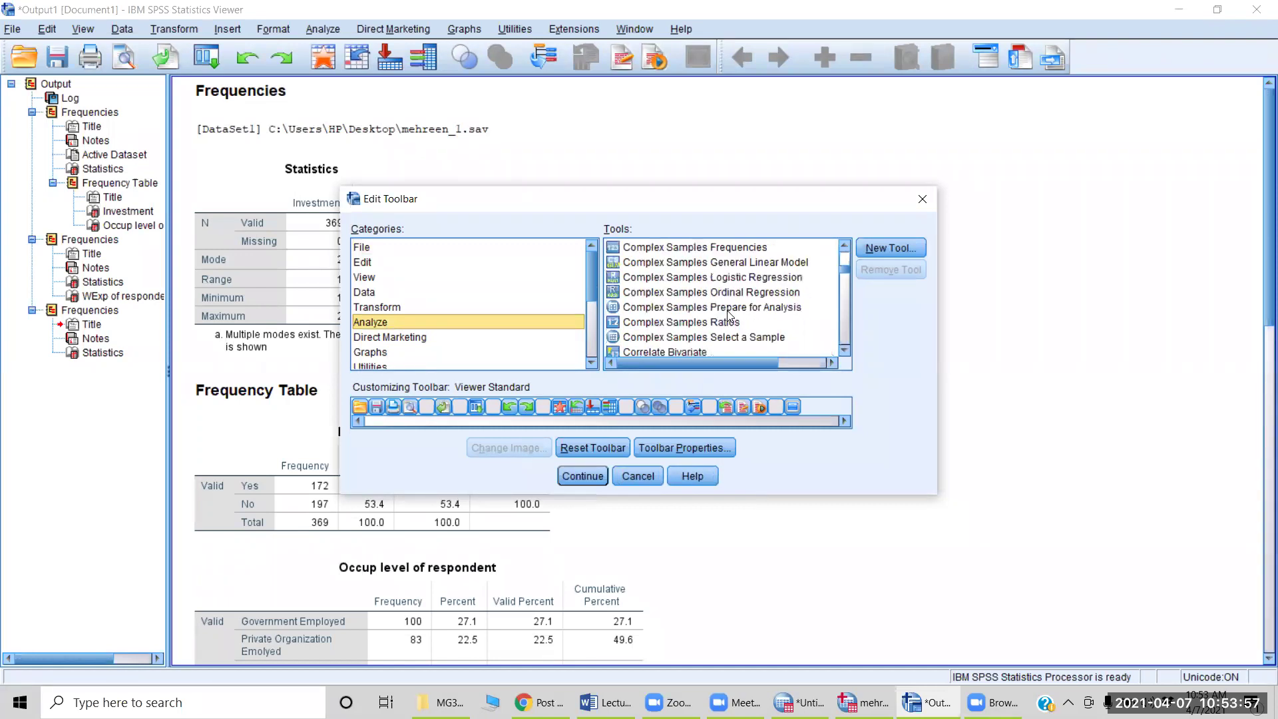
pyautogui.scroll(2, 730, 316)
pyautogui.scroll(-2, 729, 314)
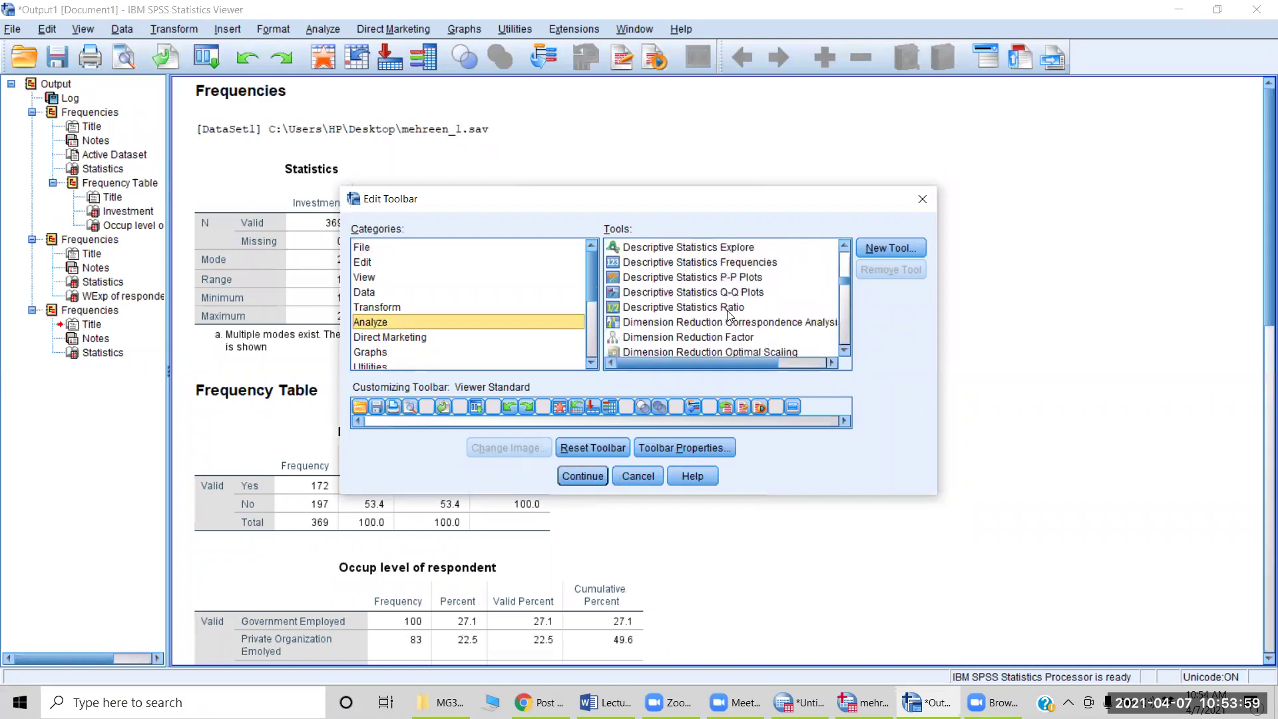
pyautogui.click(669, 338)
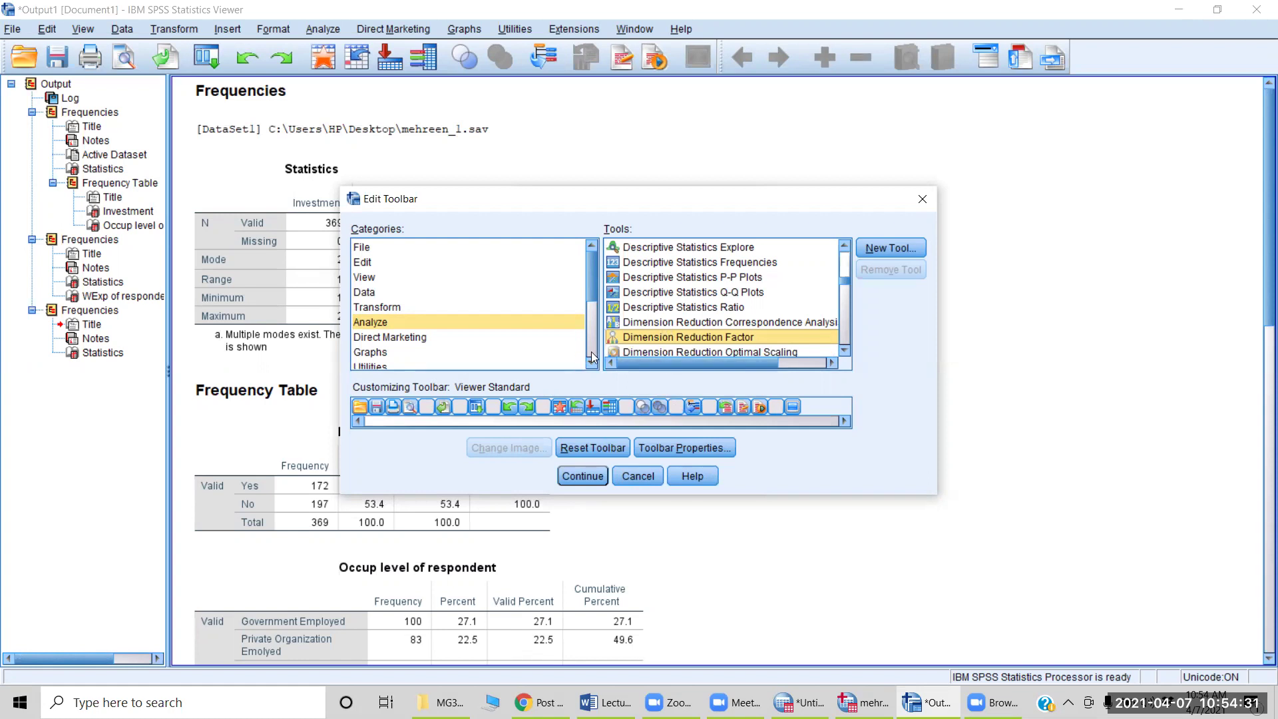
pyautogui.moveTo(616, 334); pyautogui.dragTo(673, 406)
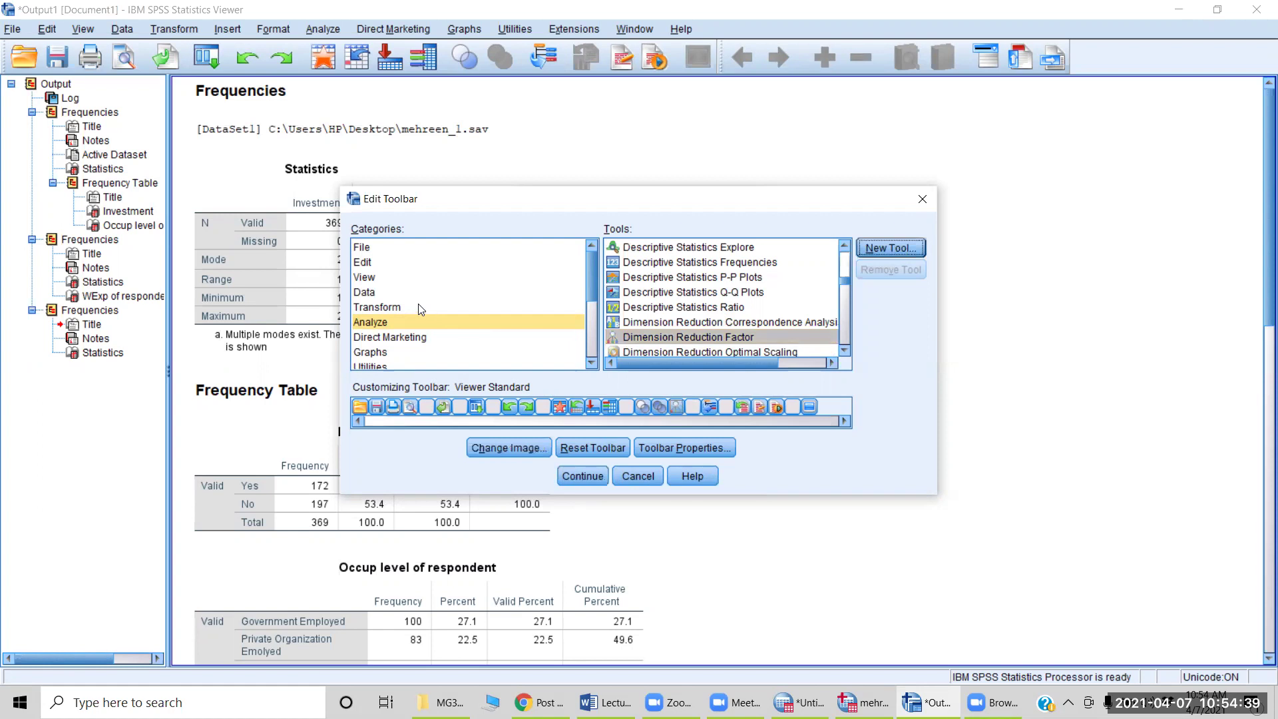
# - Add the Transform category's Visual Binning tool beside the Factor tool, and remove the first overlapping-circles tool from the toolbar
pyautogui.click(388, 307)
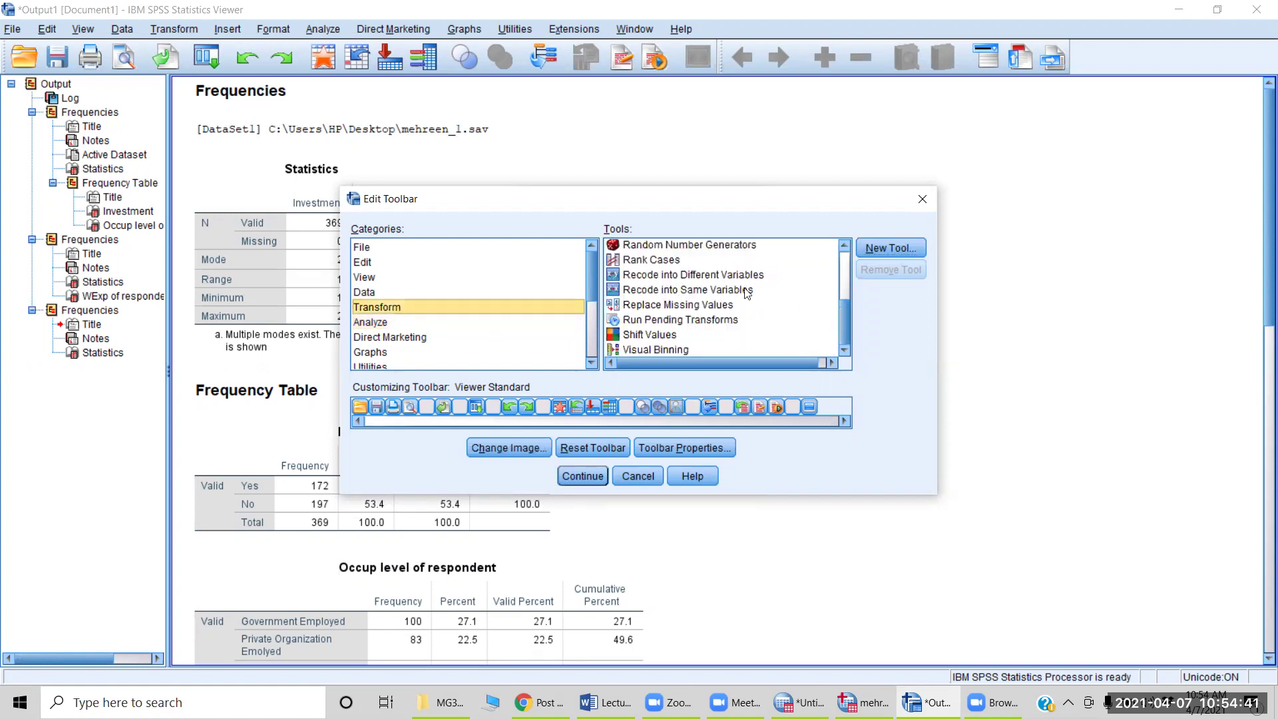
pyautogui.click(673, 349)
pyautogui.moveTo(674, 347); pyautogui.dragTo(692, 407)
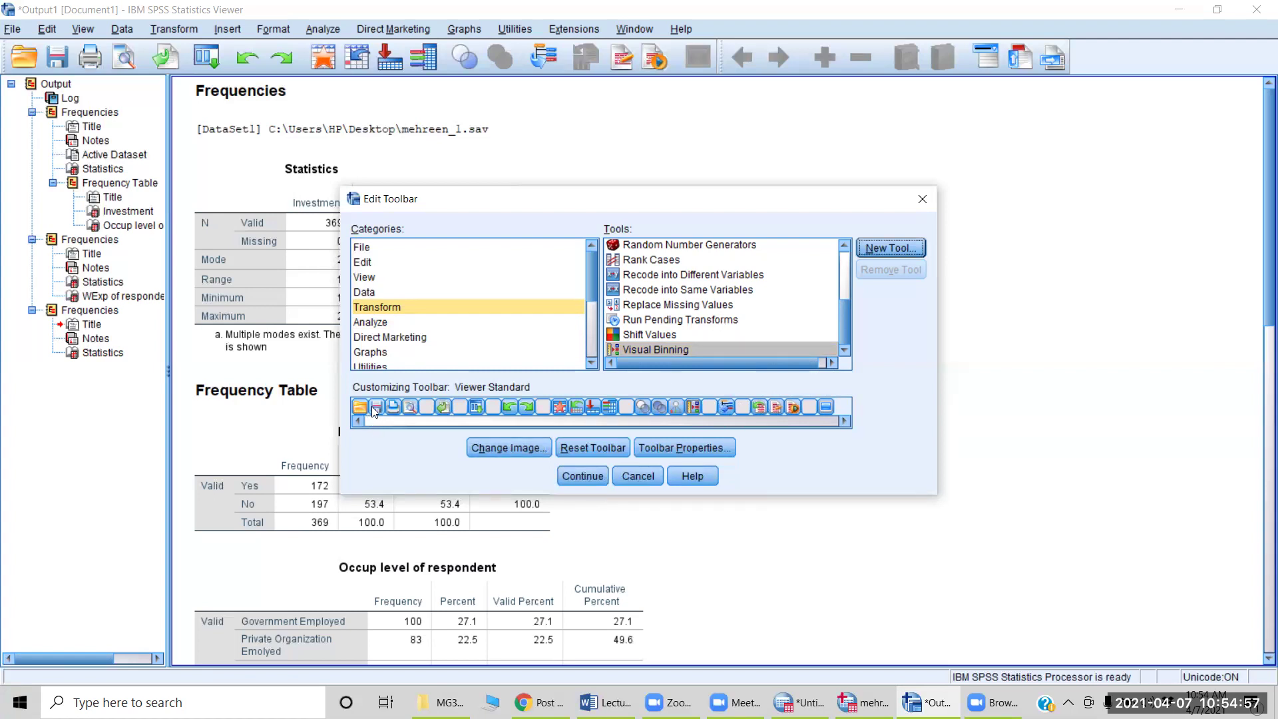
pyautogui.click(643, 408)
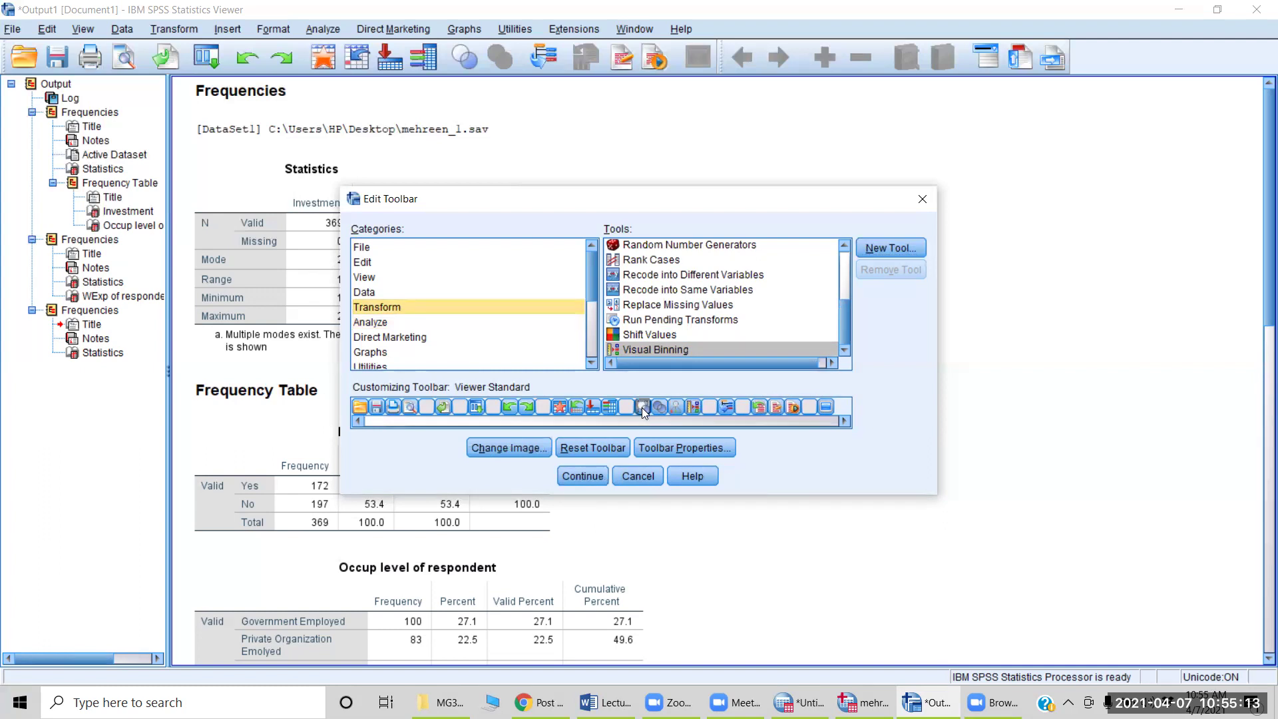
pyautogui.moveTo(644, 410); pyautogui.dragTo(680, 273)
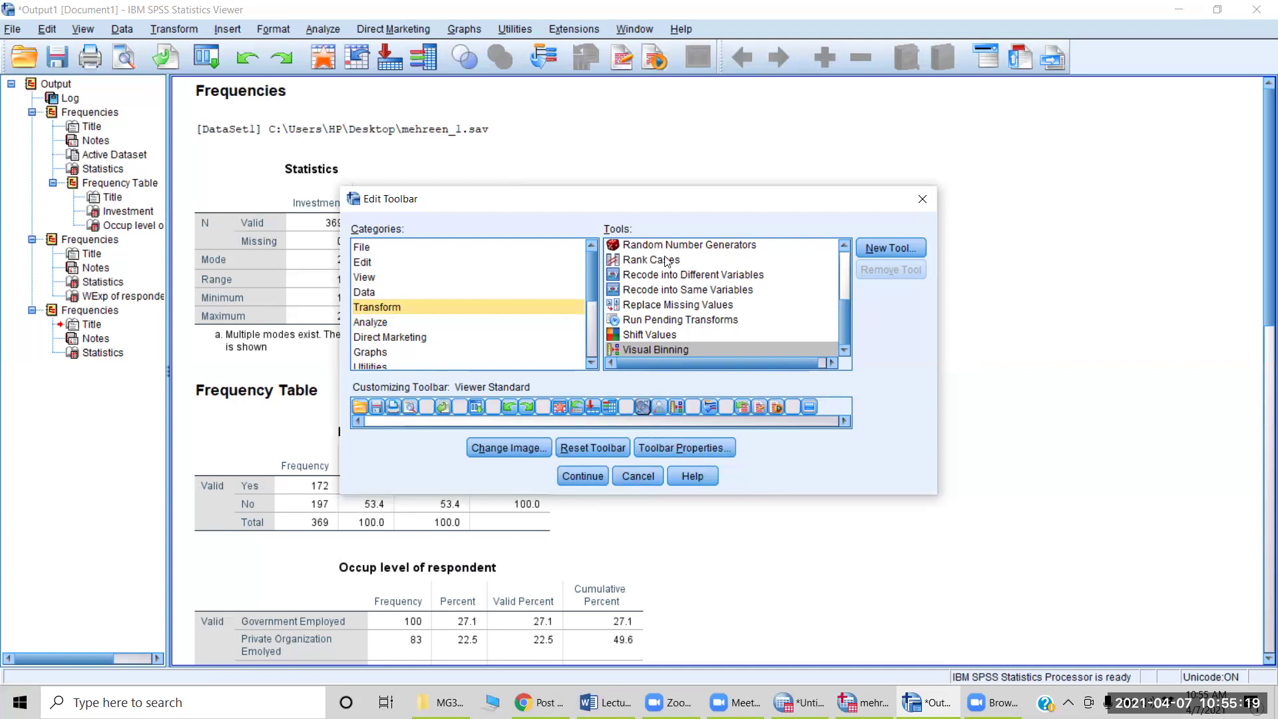
# - Add the Analyze category's Compare Means One-Sample T Test tool to the toolbar, directly after the Variables tool
pyautogui.click(379, 322)
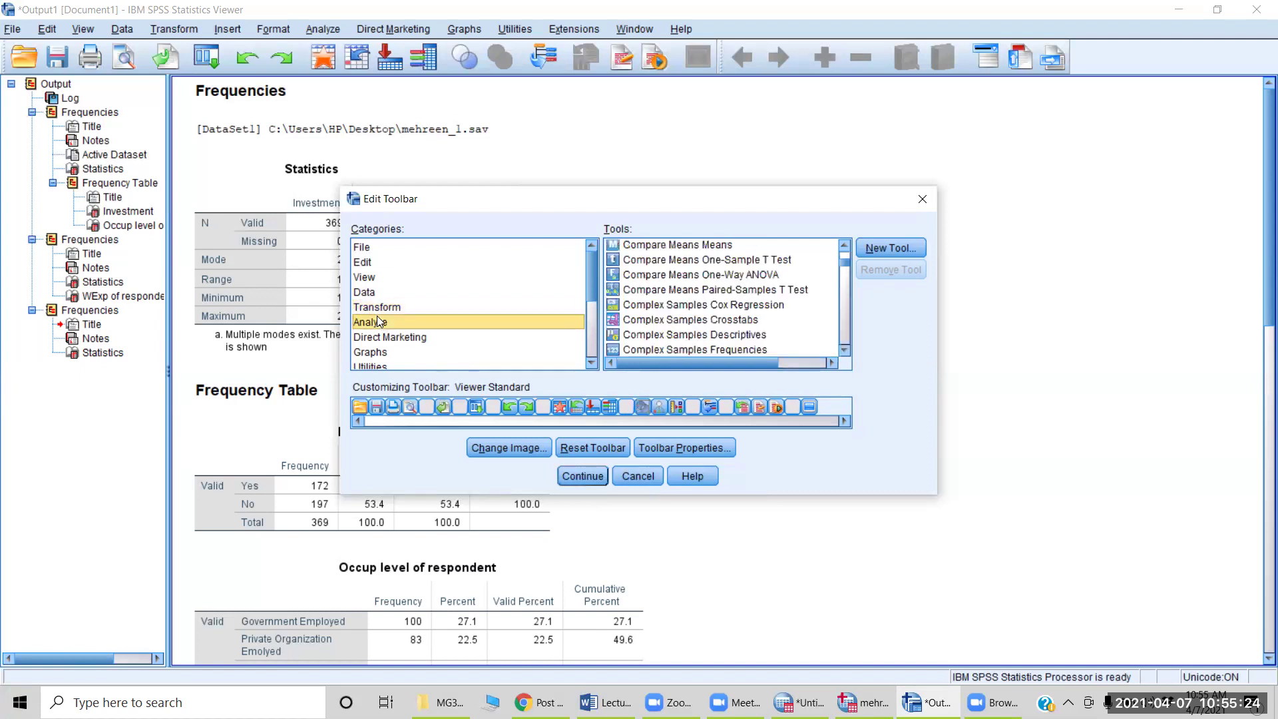
pyautogui.click(654, 262)
pyautogui.moveTo(654, 262); pyautogui.dragTo(623, 408)
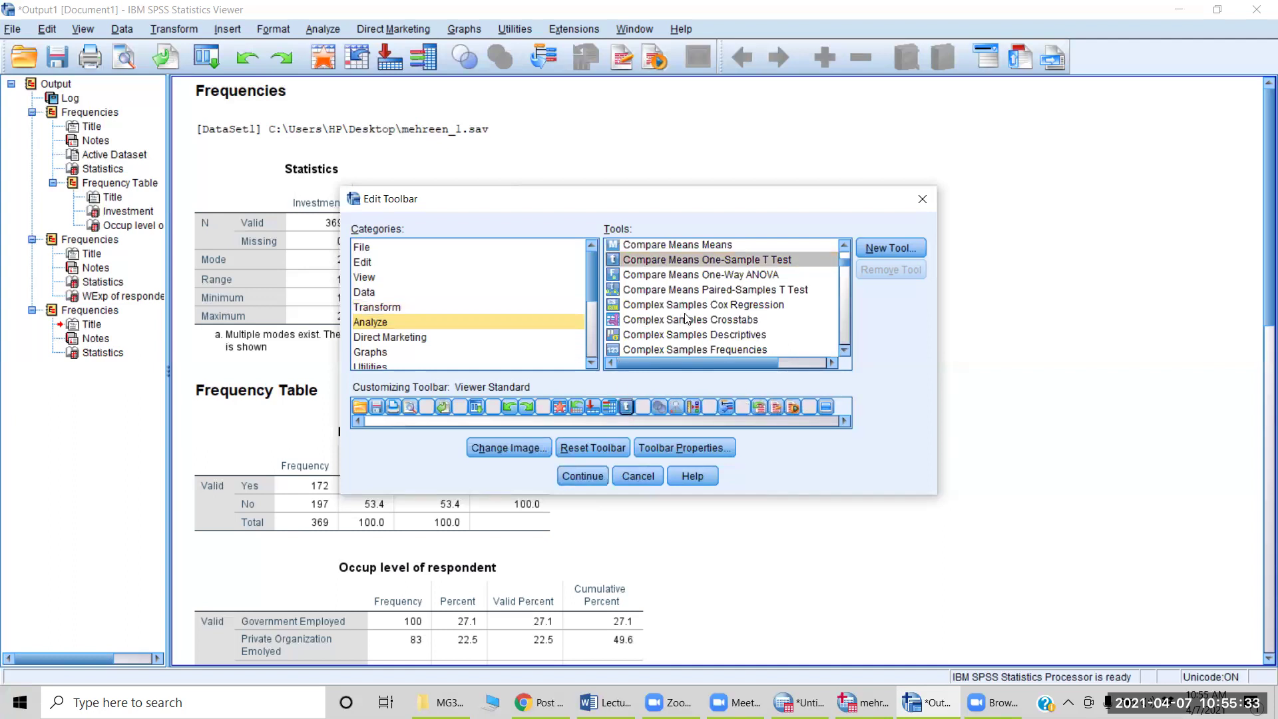
# - Add the Correlate Partial tool right after the One-Sample T Test tool, and apply the customized Viewer Standard toolbar
pyautogui.scroll(-1, 688, 319)
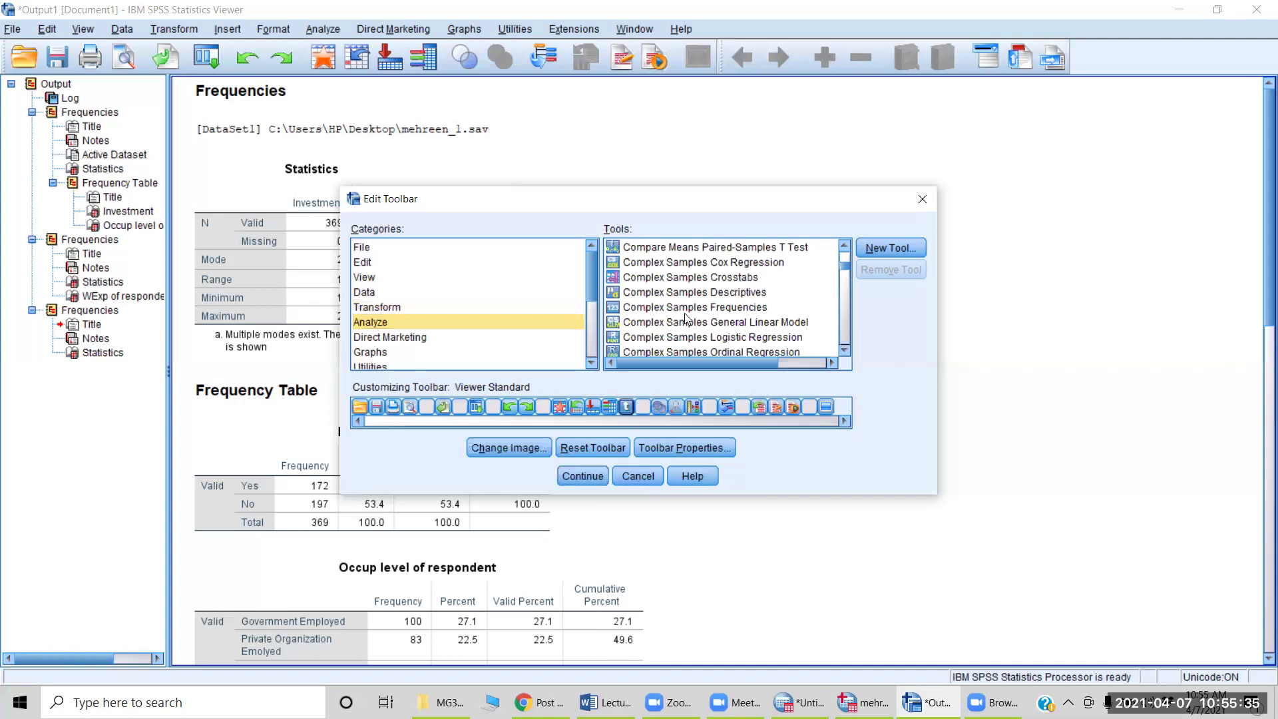
pyautogui.scroll(-1, 688, 319)
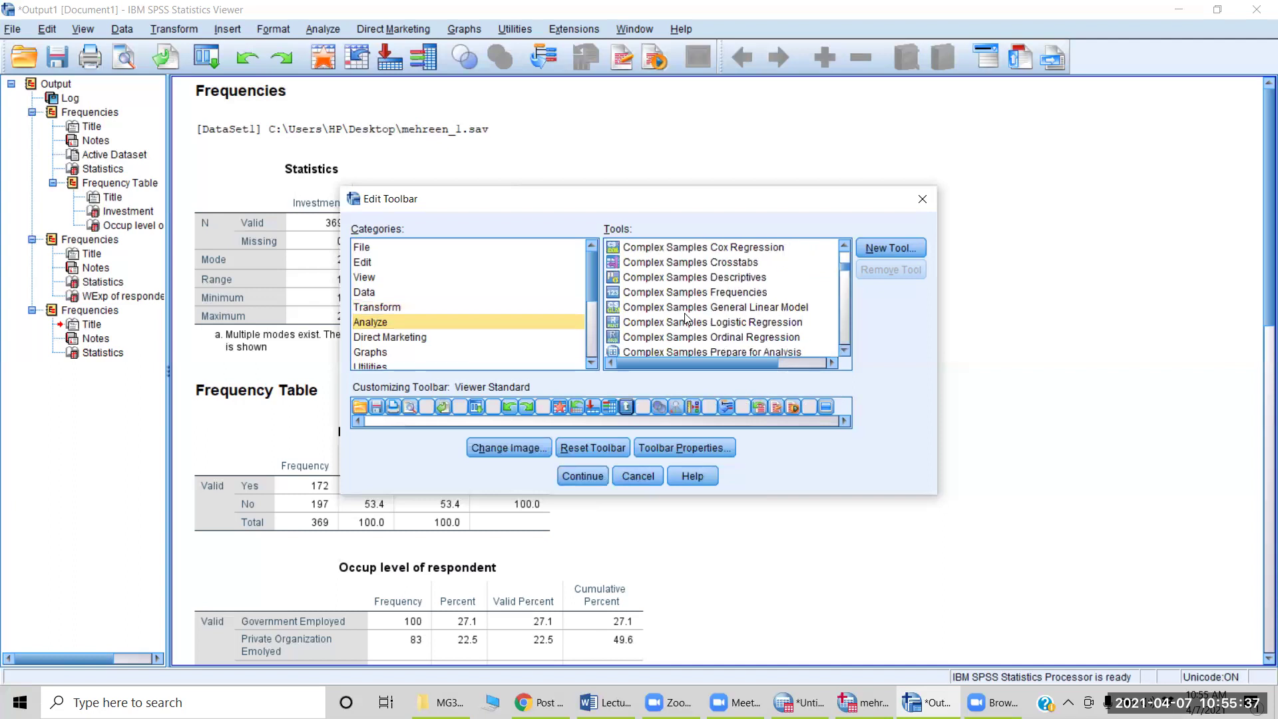
pyautogui.scroll(-1, 687, 320)
pyautogui.scroll(-1, 687, 319)
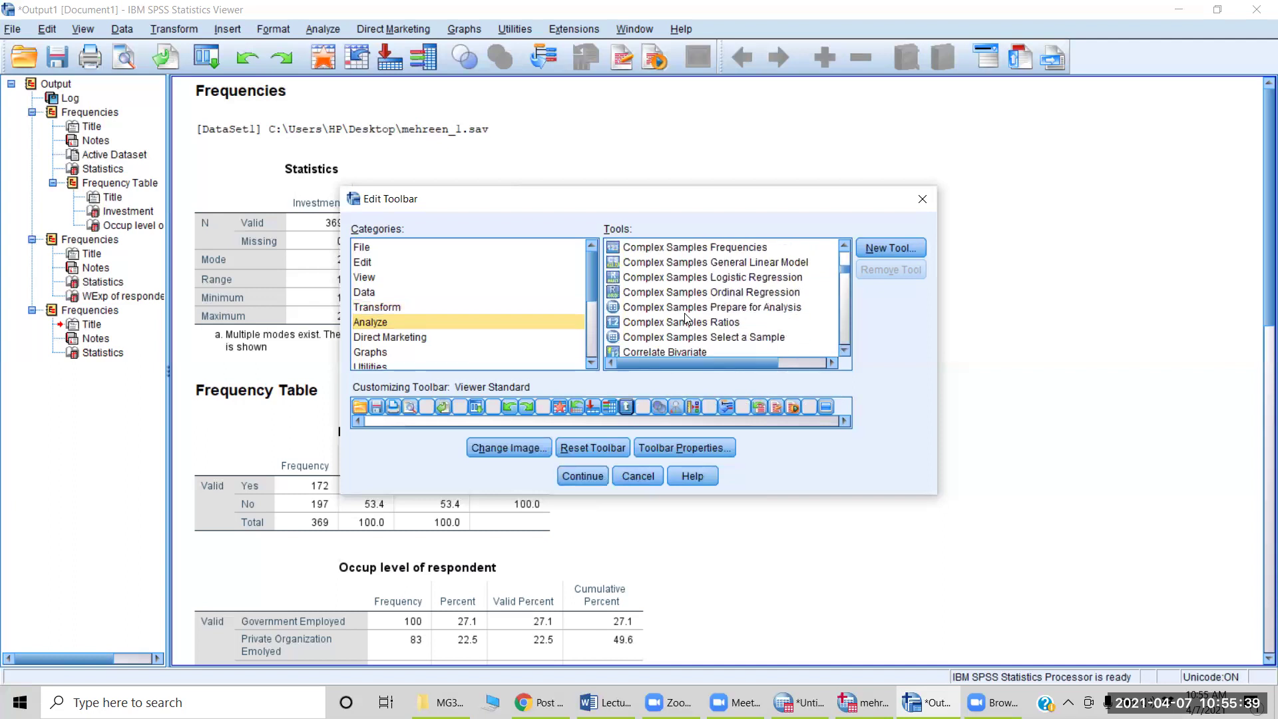
pyautogui.scroll(-1, 687, 318)
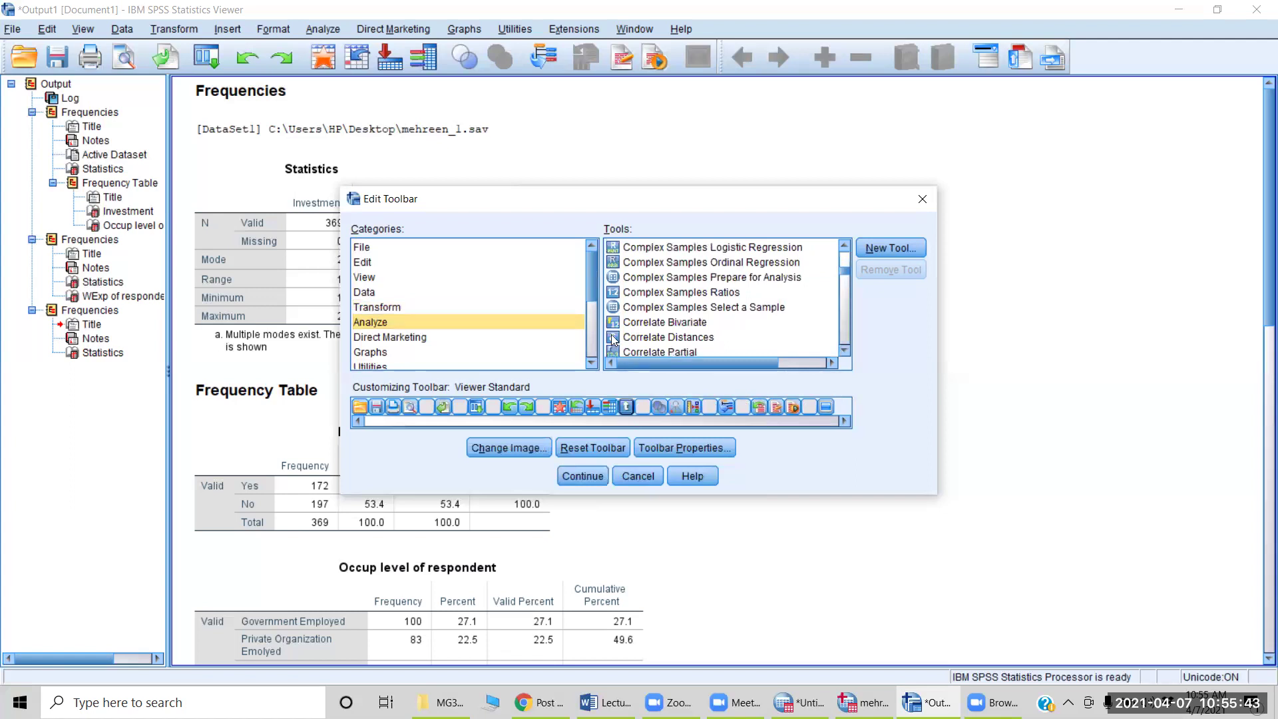
pyautogui.scroll(-2, 716, 340)
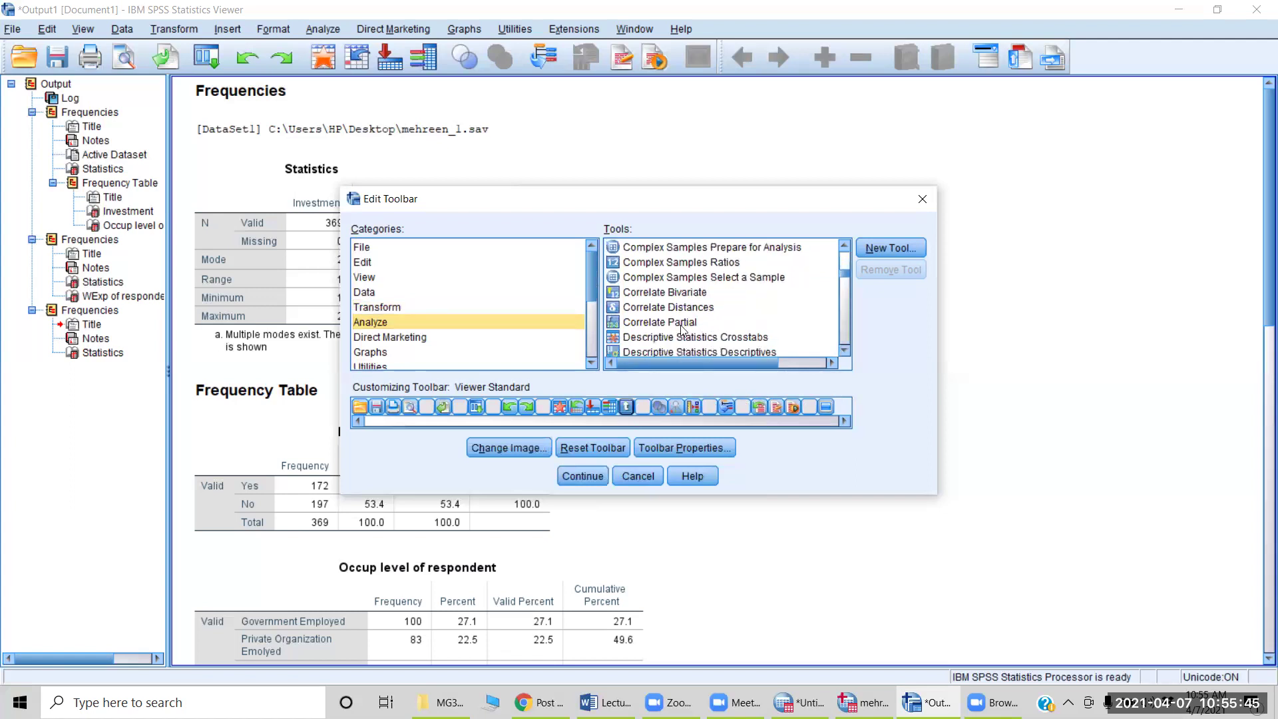
pyautogui.click(659, 325)
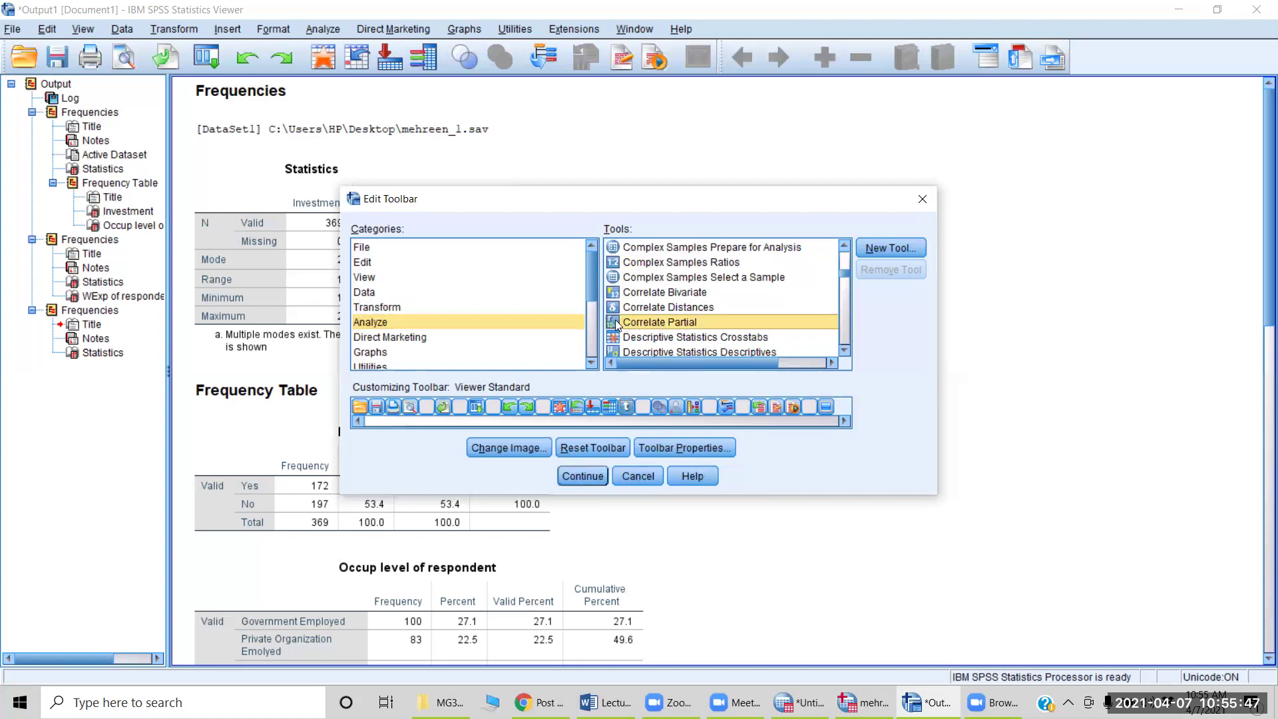
pyautogui.moveTo(617, 326); pyautogui.dragTo(642, 409)
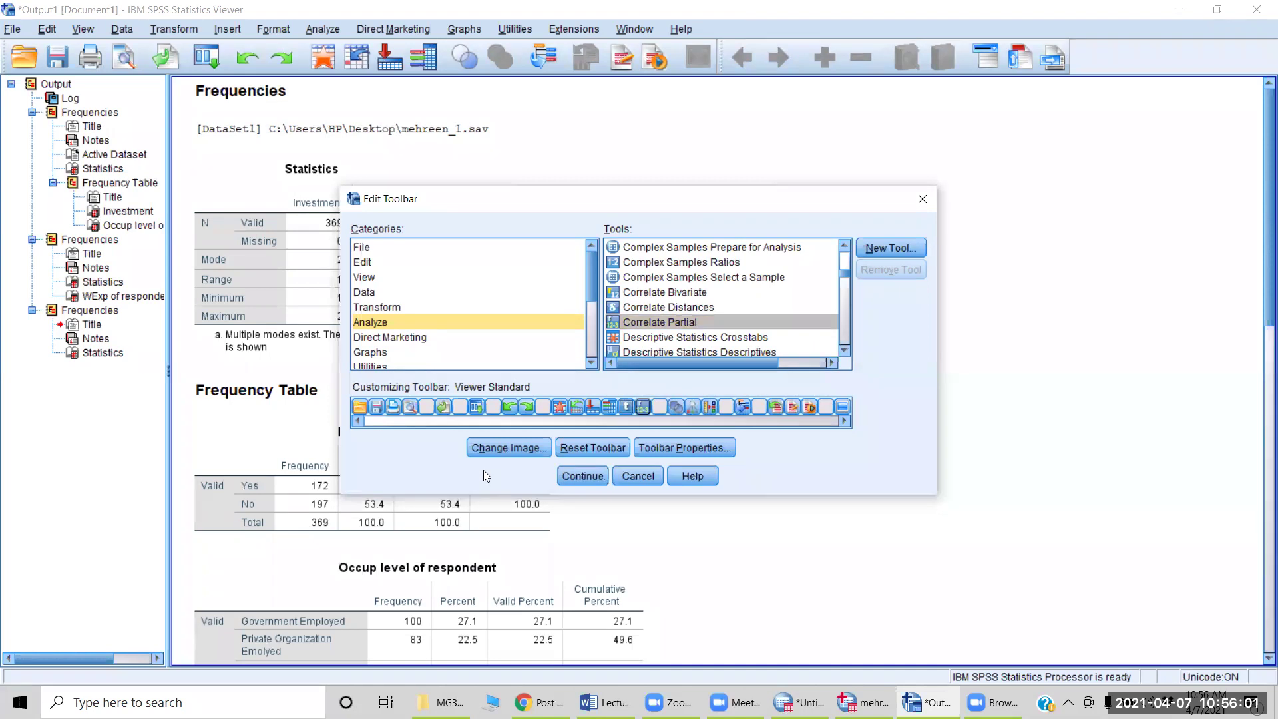
pyautogui.click(576, 475)
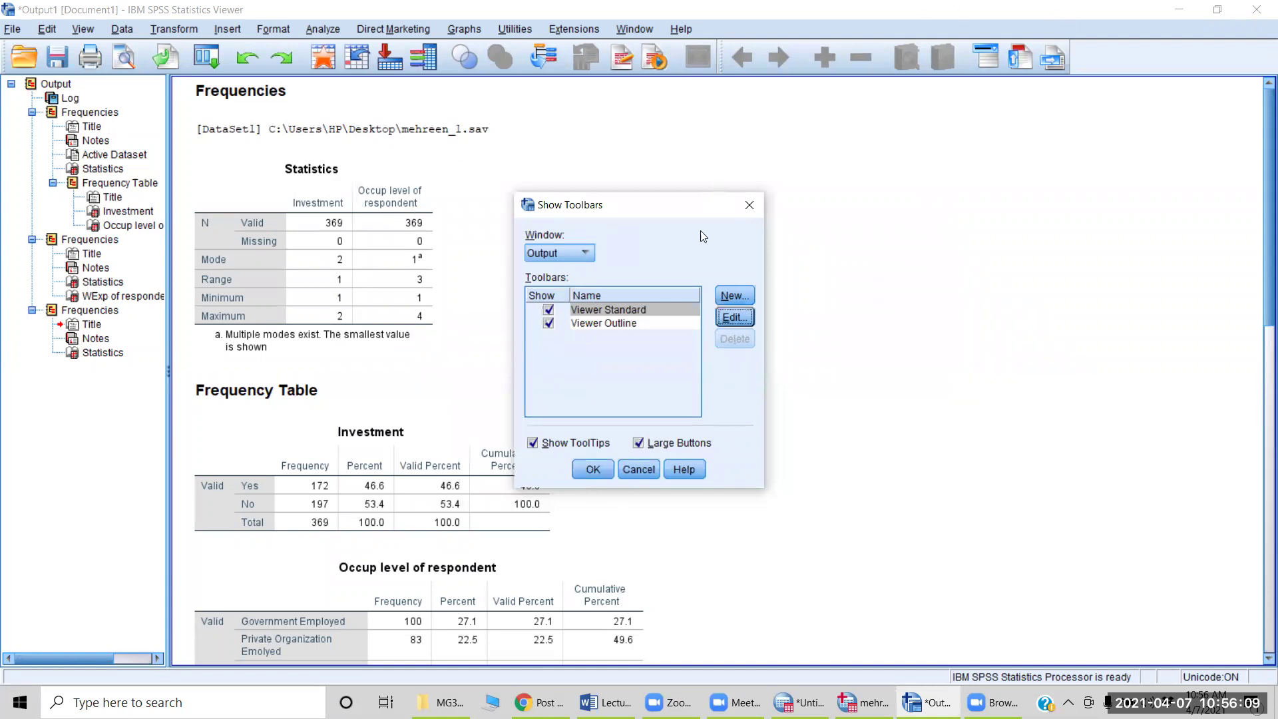
pyautogui.click(591, 470)
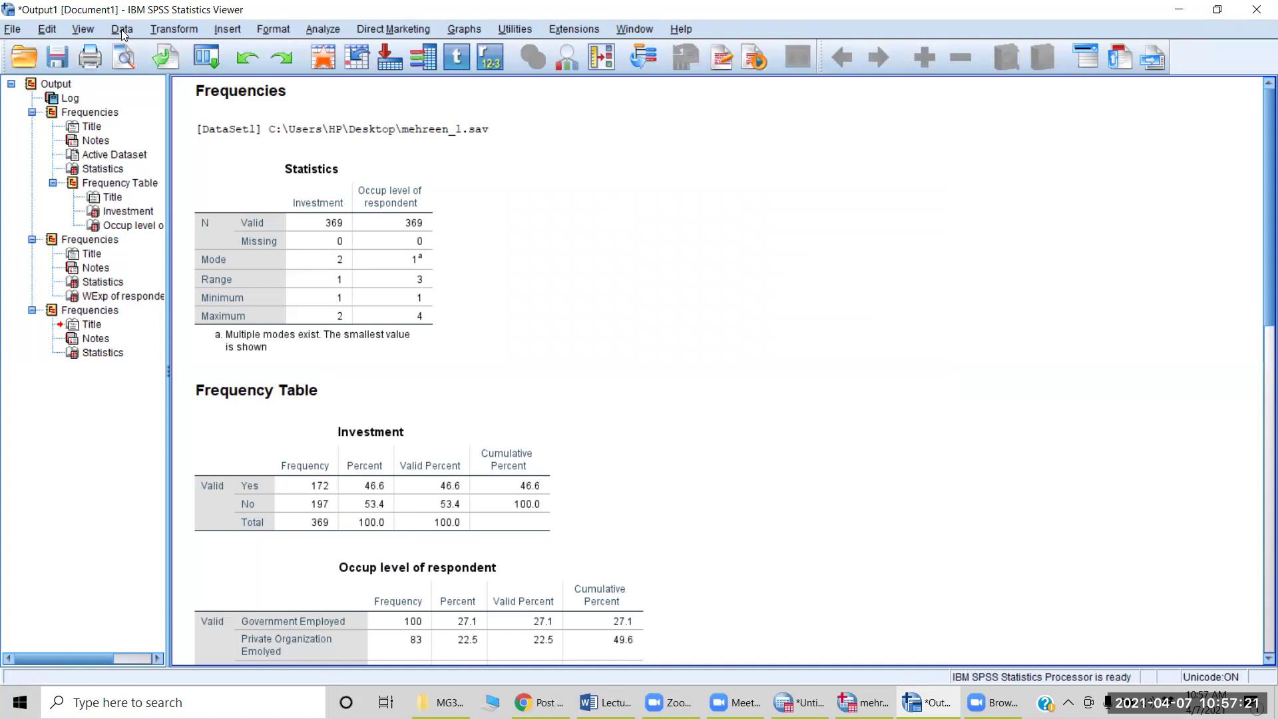
# - Check the View options without changing any, and switch to the Lecture Outlines document in Word
pyautogui.click(82, 29)
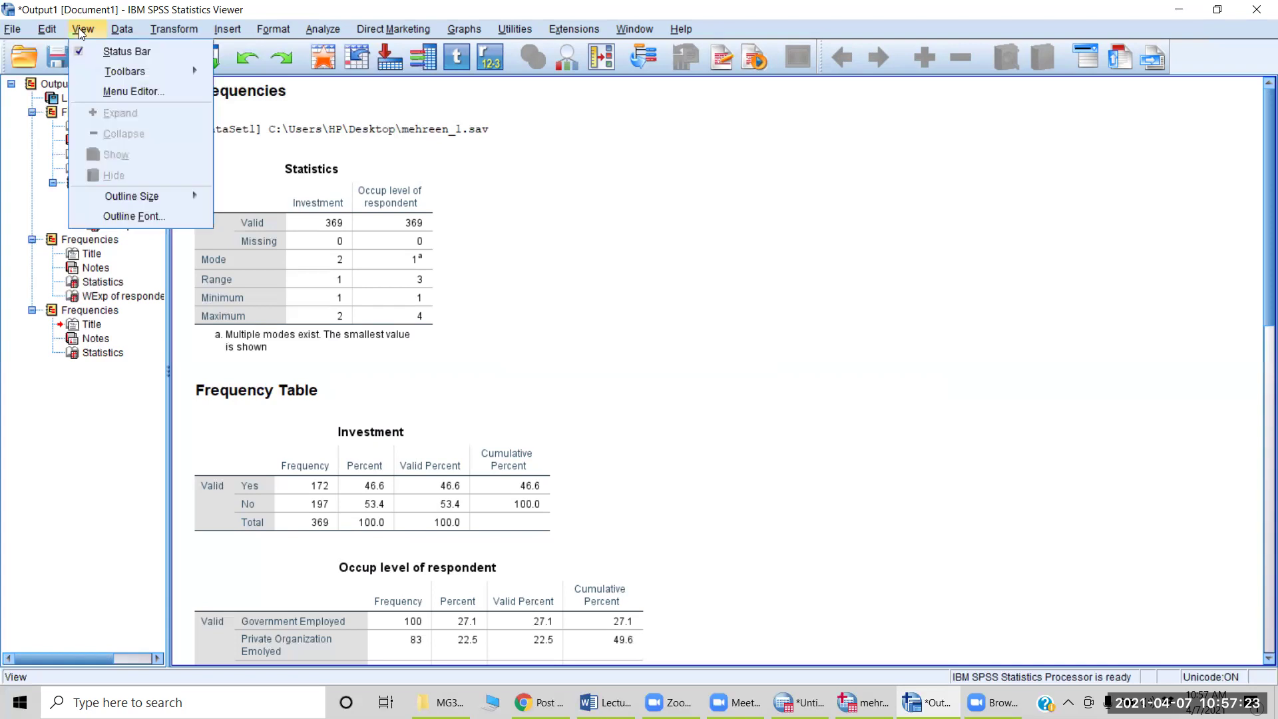
pyautogui.click(821, 303)
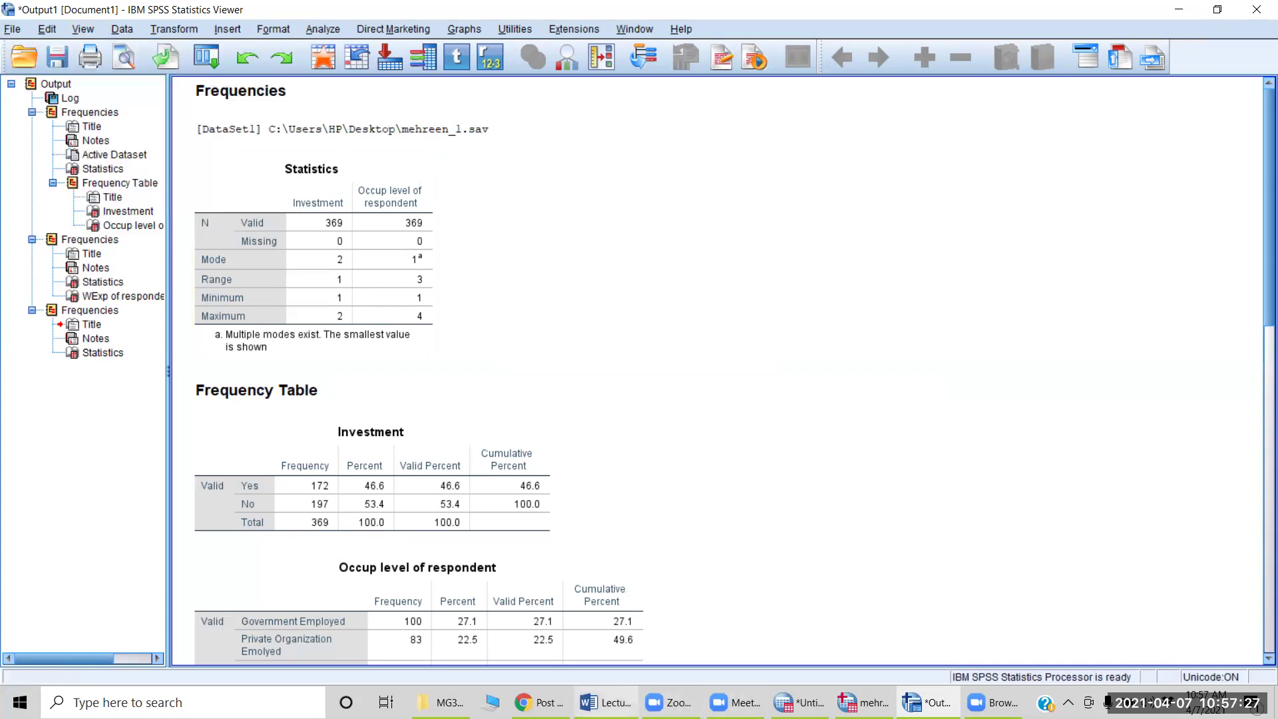
pyautogui.click(605, 702)
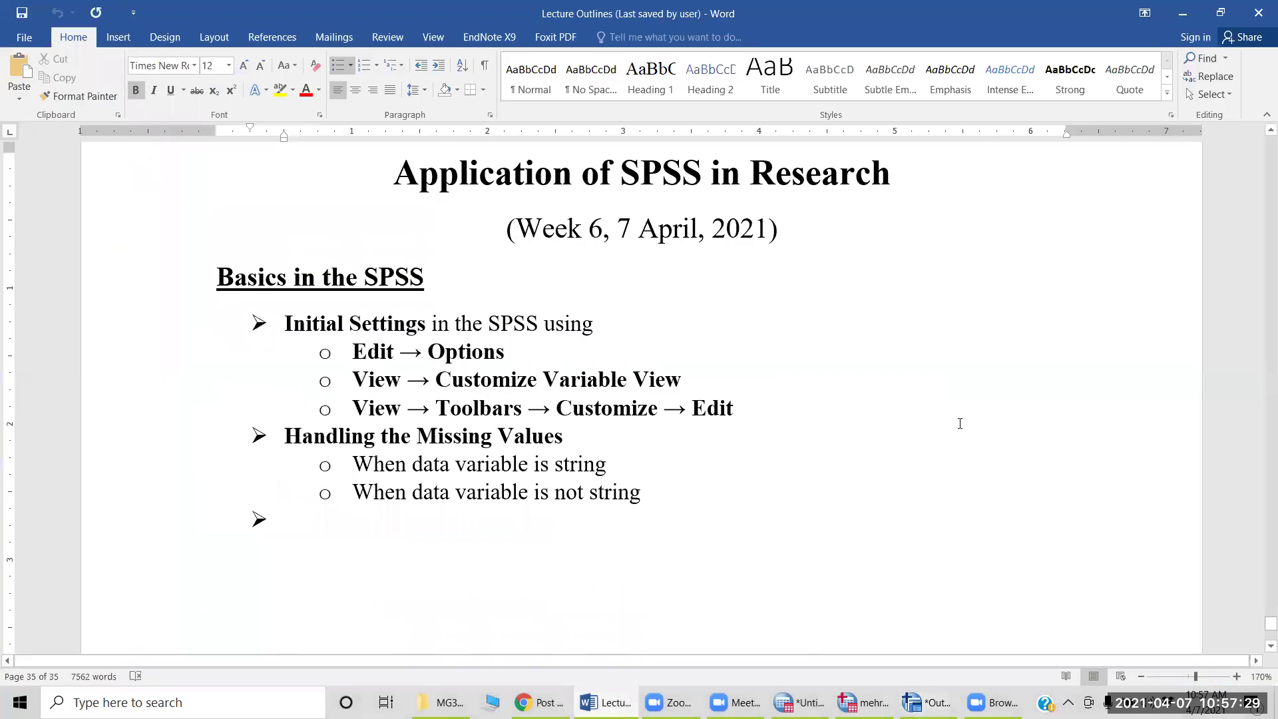